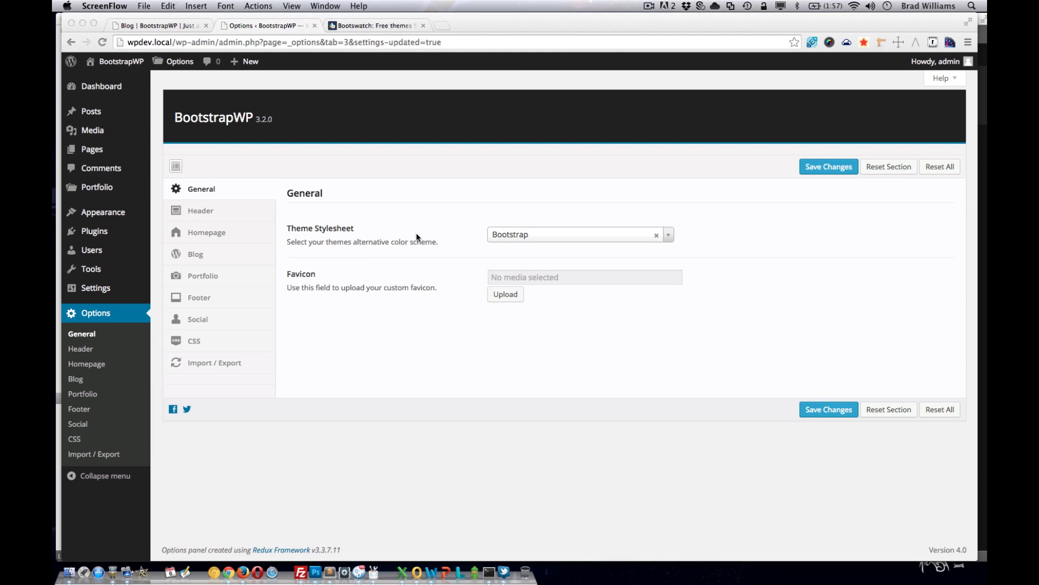
Browse the Bootswatch gallery's theme previews, such as Darkly, Flatly and Lumen
click(372, 27)
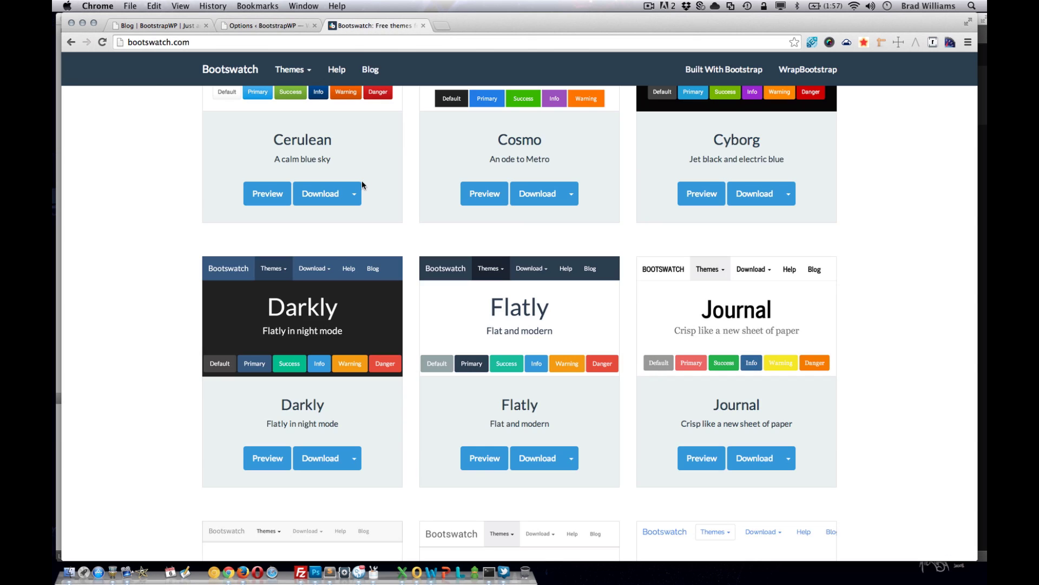
scroll(285, 270, up, 5)
scroll(284, 270, up, 1)
scroll(285, 270, down, 8)
scroll(287, 270, down, 6)
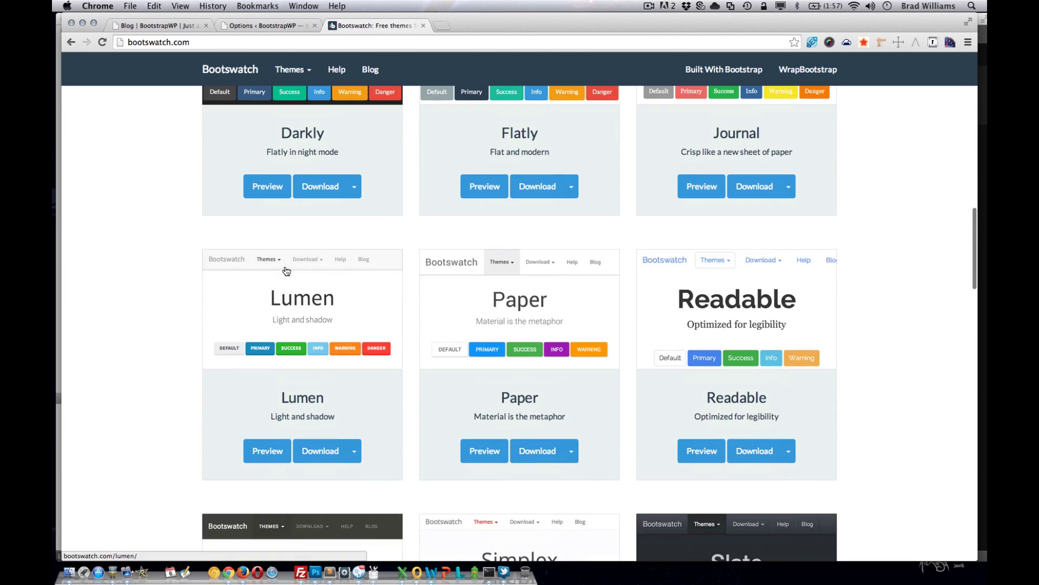
scroll(285, 266, up, 15)
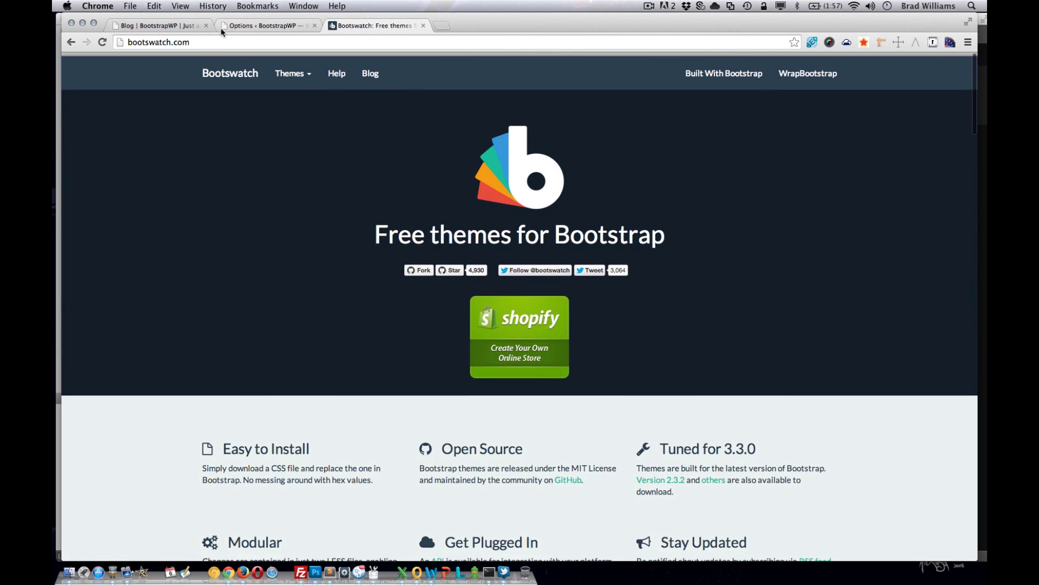
Set the BootstrapWP Theme Stylesheet to Darkly and save
click(245, 25)
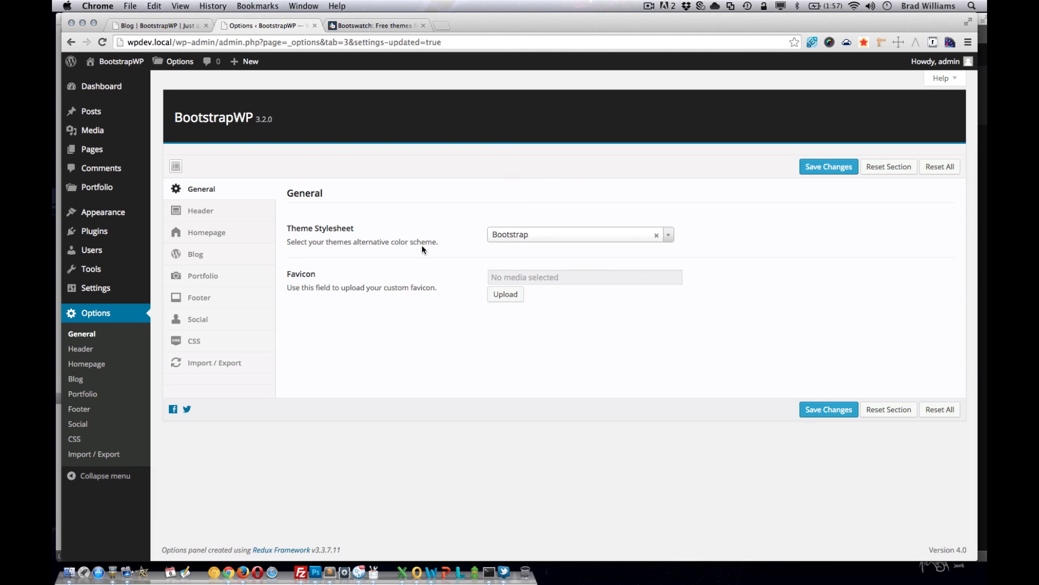
click(566, 236)
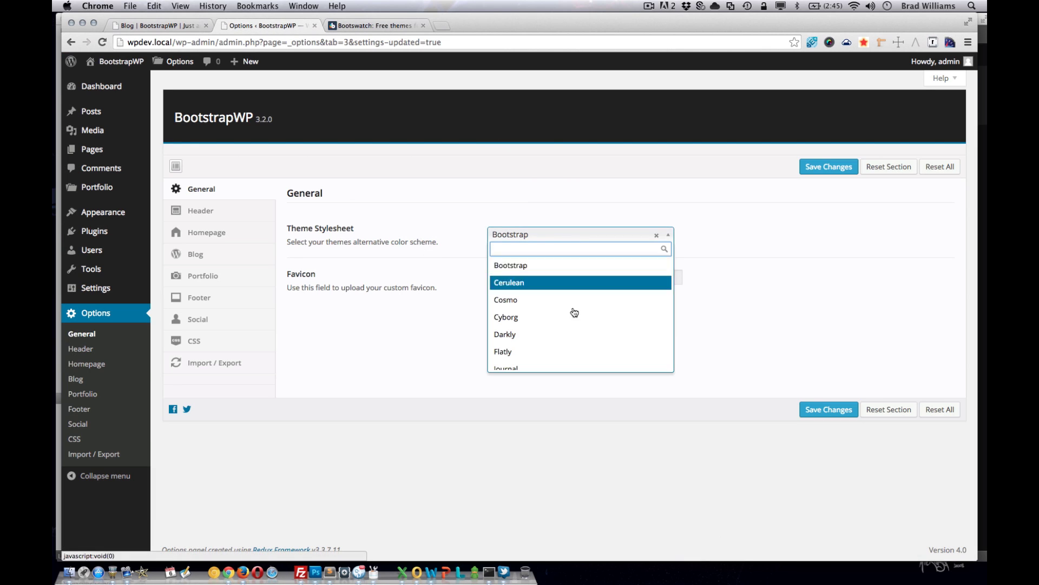
click(503, 335)
click(819, 169)
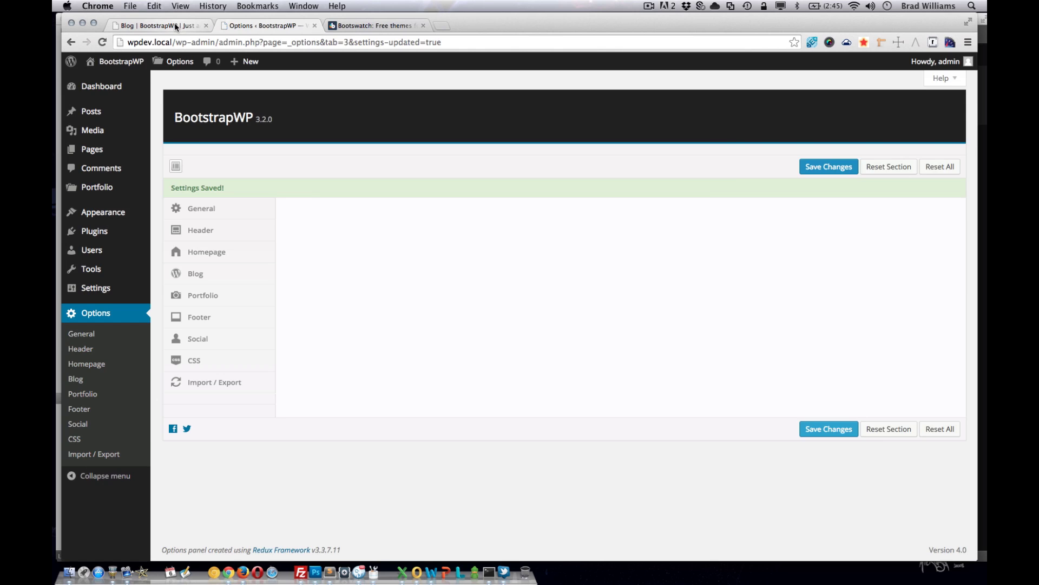
Reload the blog and scroll through its new dark Darkly look
click(174, 25)
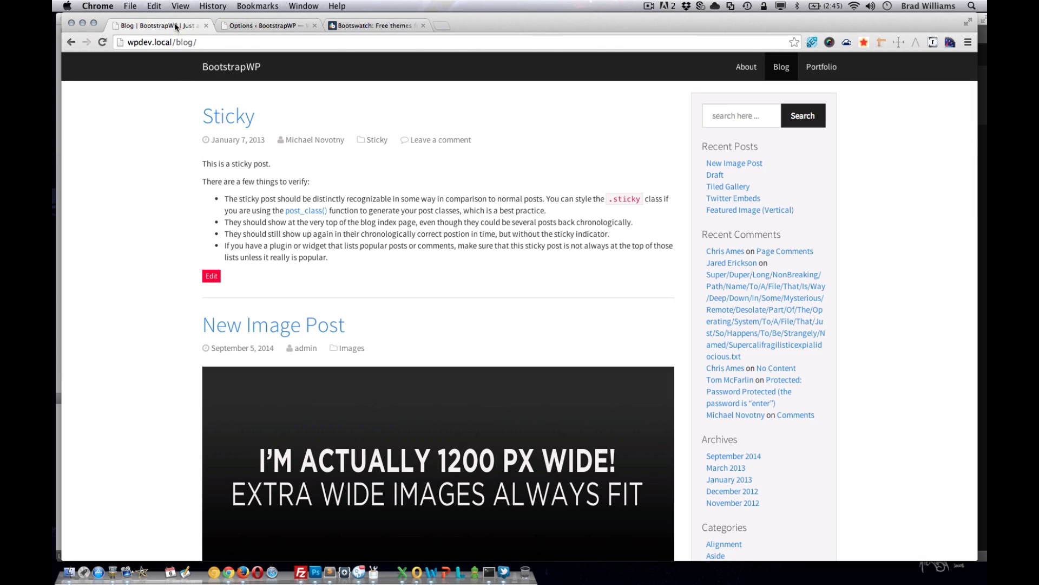
click(103, 41)
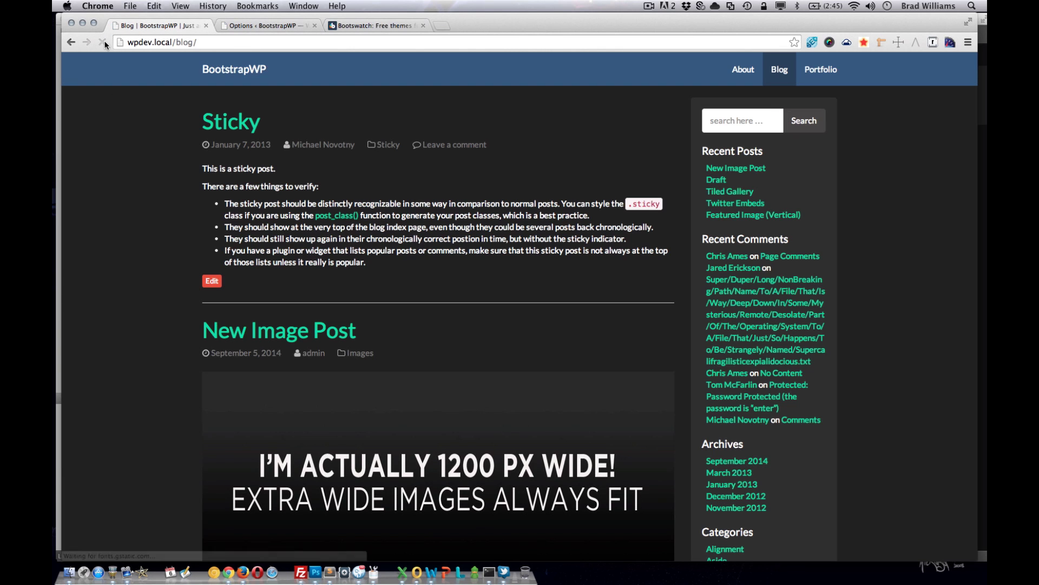
scroll(205, 233, down, 3)
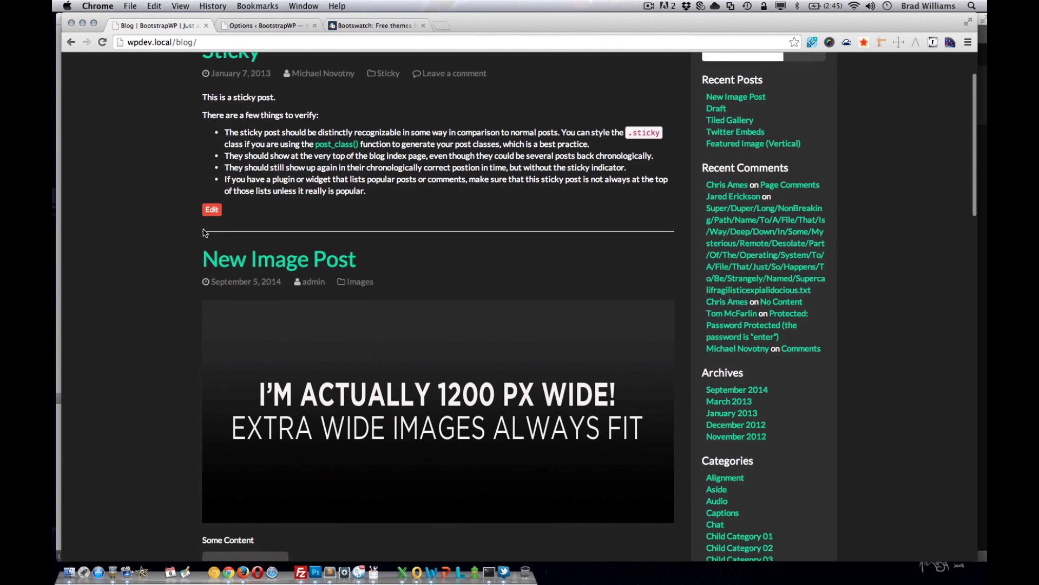
scroll(205, 233, down, 10)
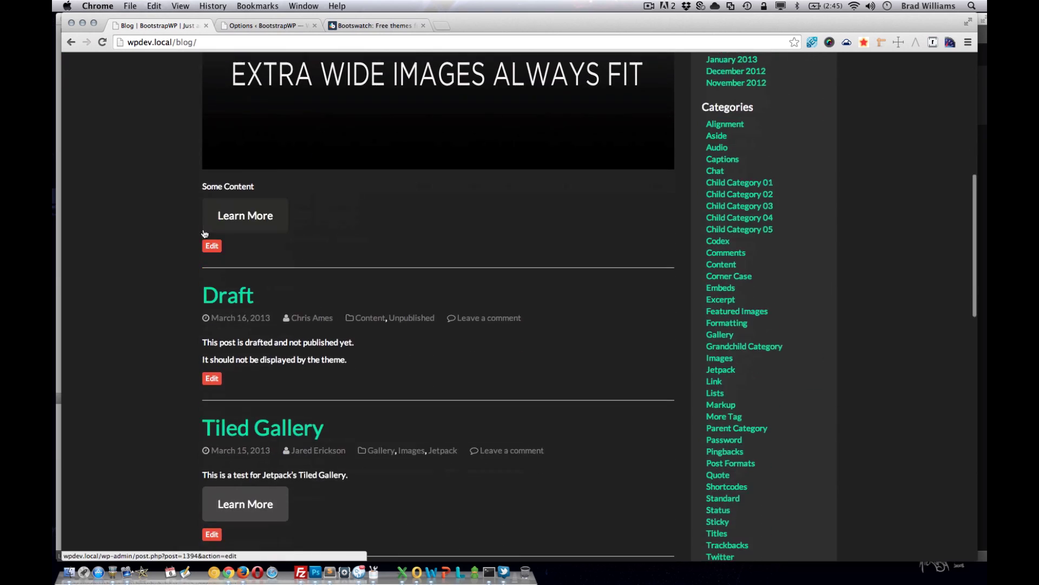
scroll(204, 233, down, 5)
scroll(205, 233, up, 12)
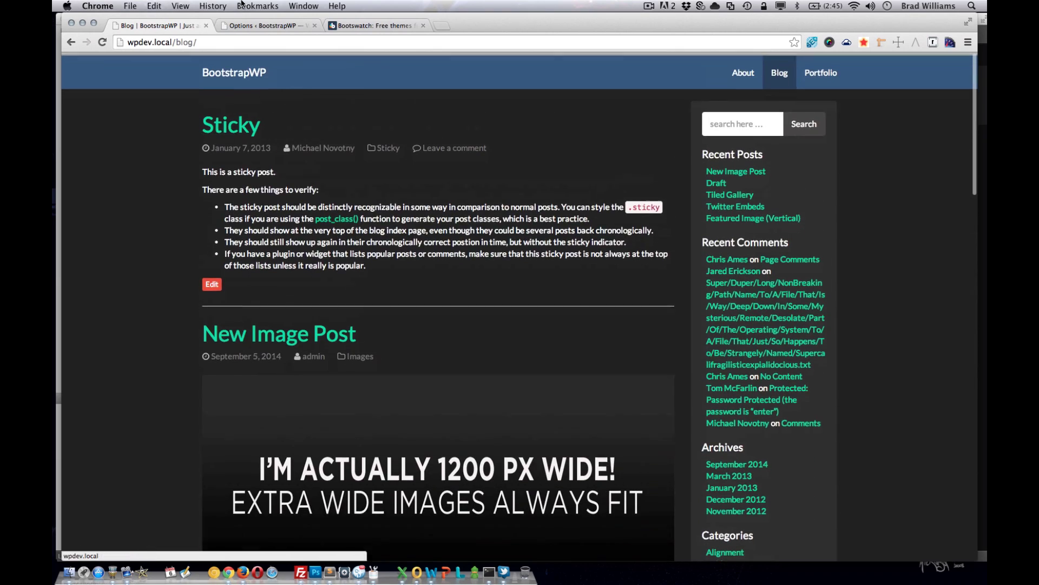
Switch the Theme Stylesheet from Darkly to Flatly and save
click(255, 26)
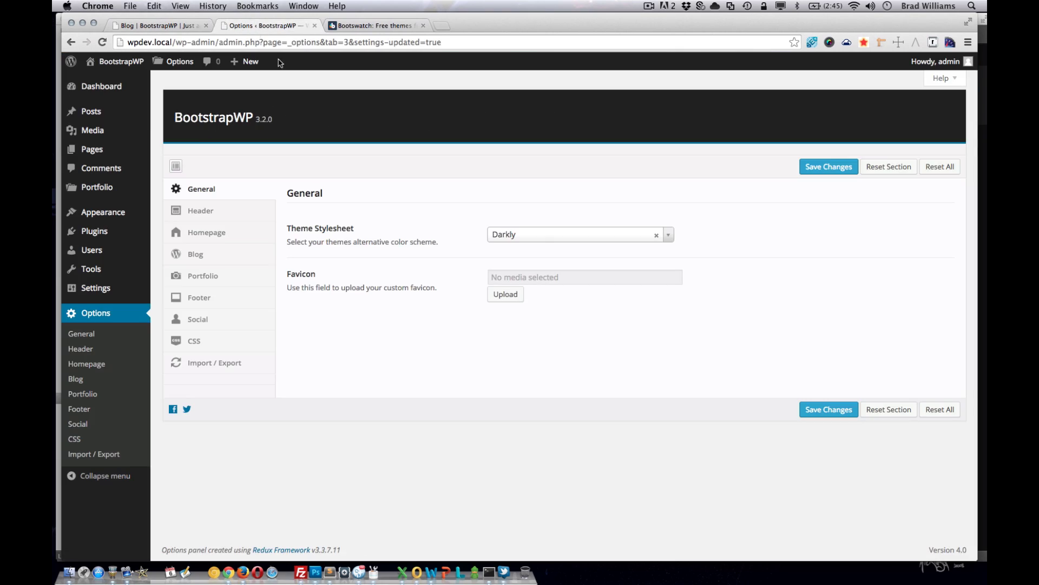
click(544, 240)
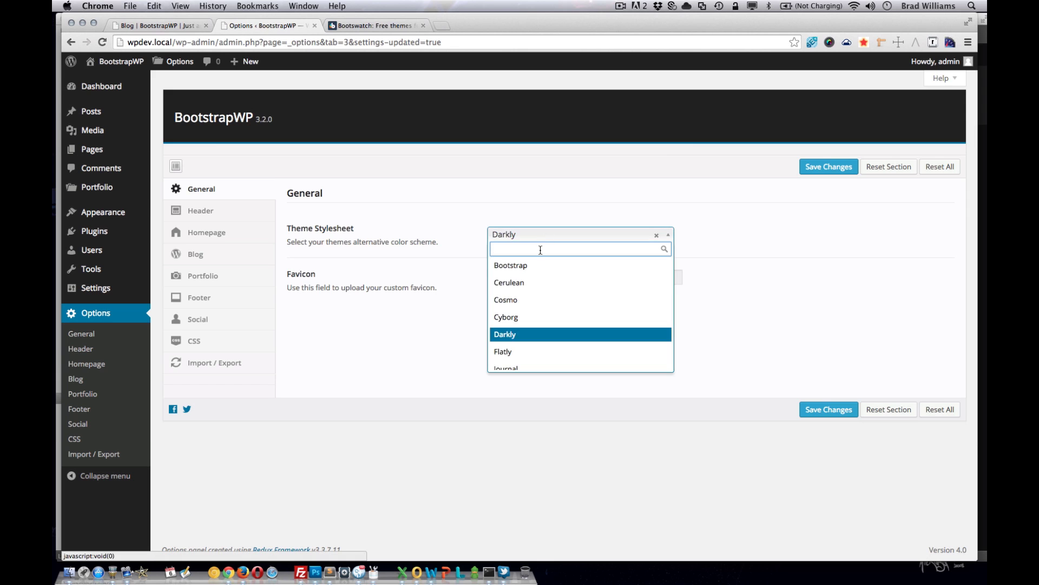
click(518, 352)
click(829, 166)
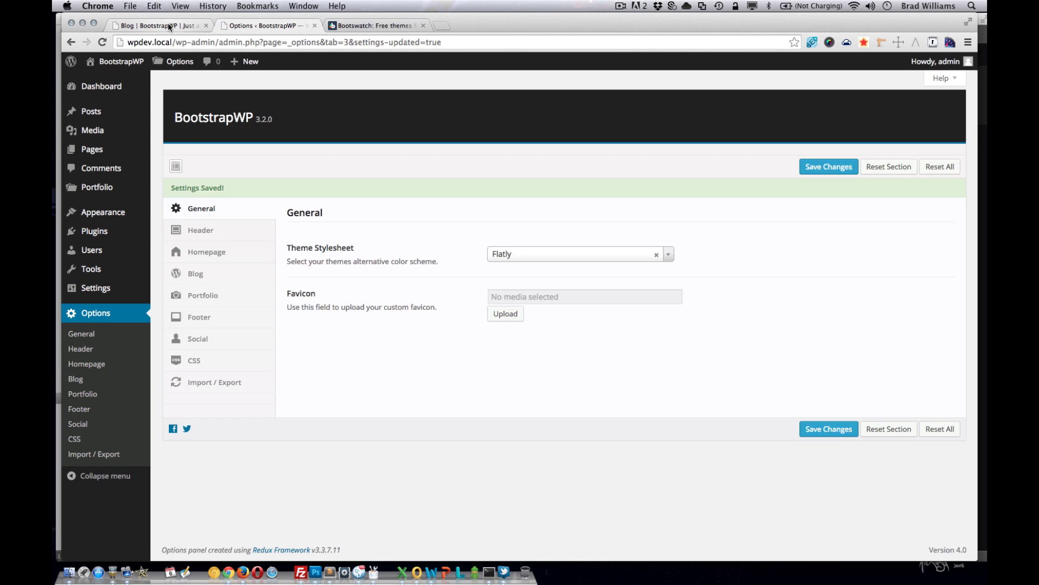
Reload the blog to check the lighter Flatly look, then return to the options
click(157, 25)
click(102, 42)
scroll(145, 170, down, 5)
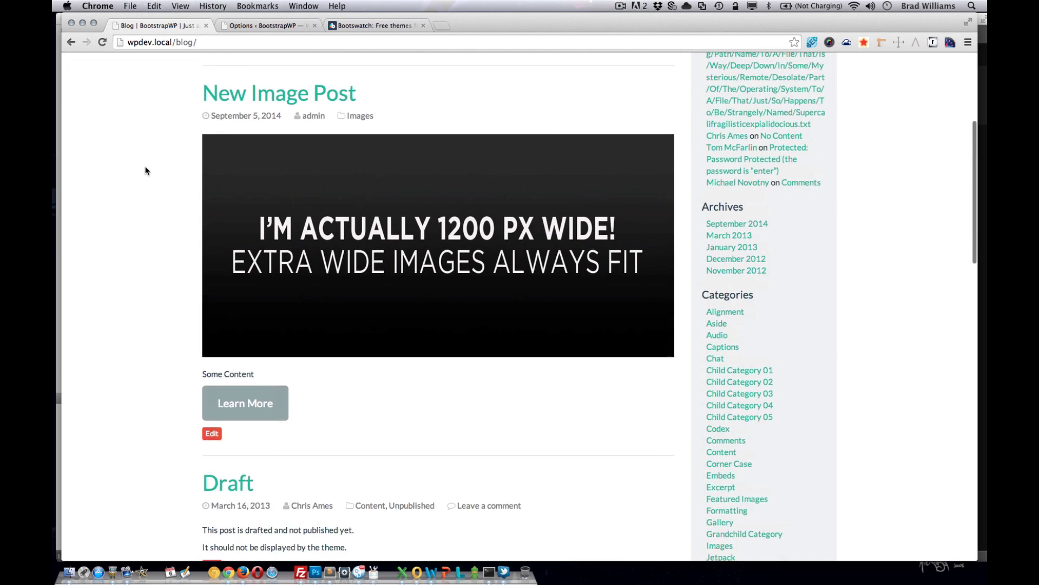
scroll(145, 170, up, 5)
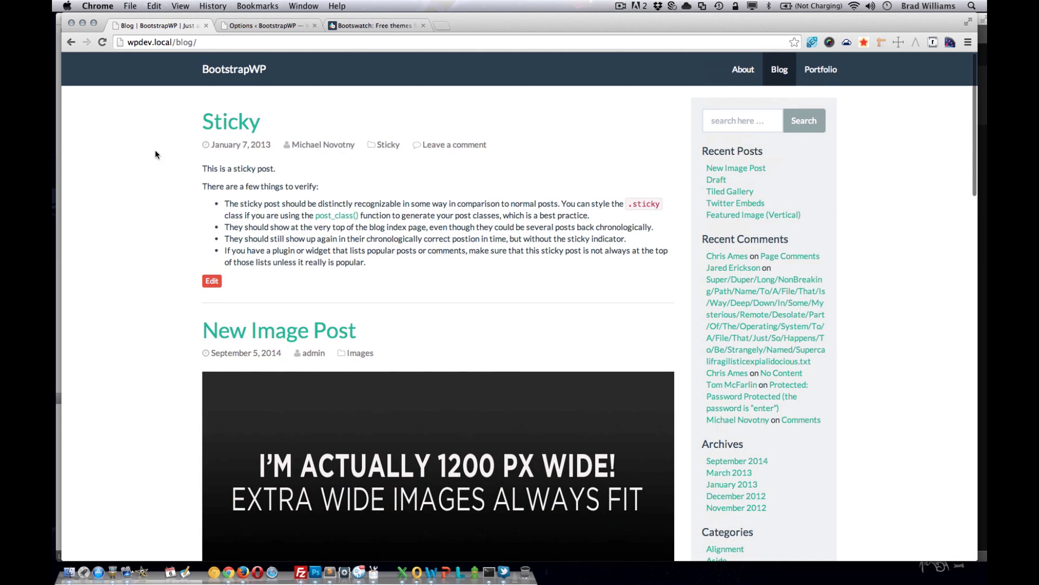
click(272, 25)
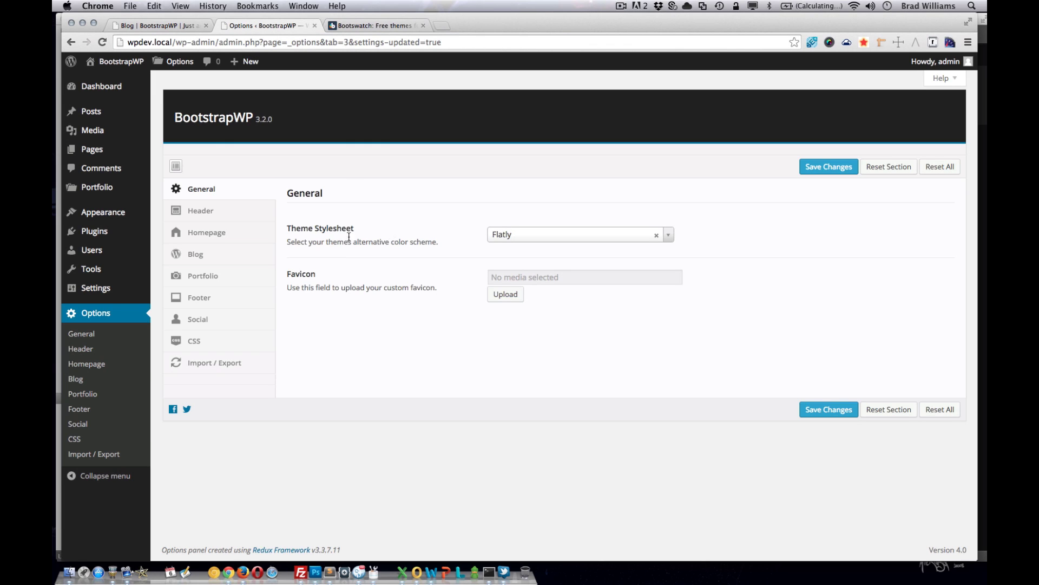
Open the Header options and check the blog's current navbar
click(233, 218)
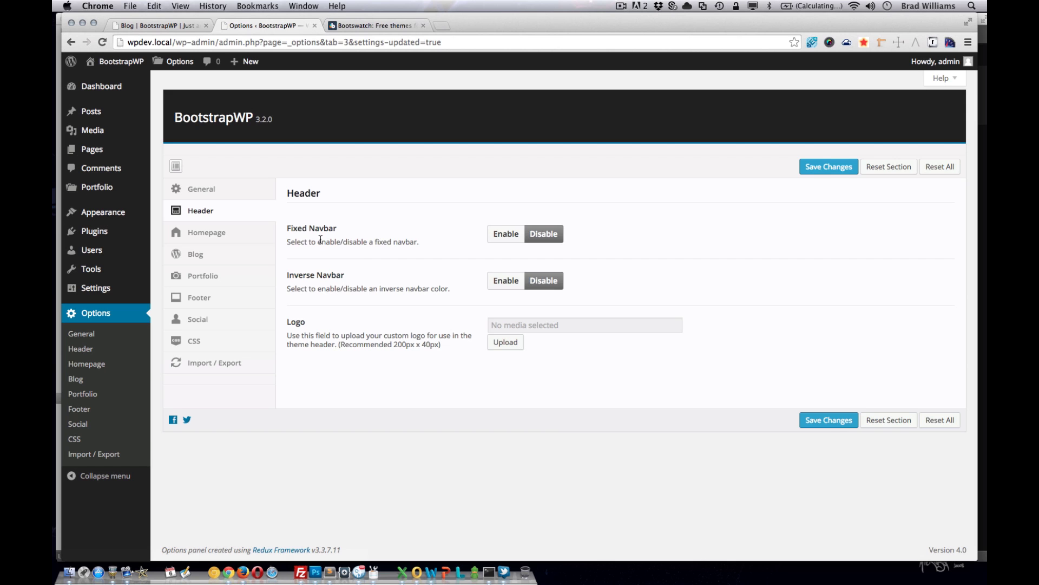
click(168, 24)
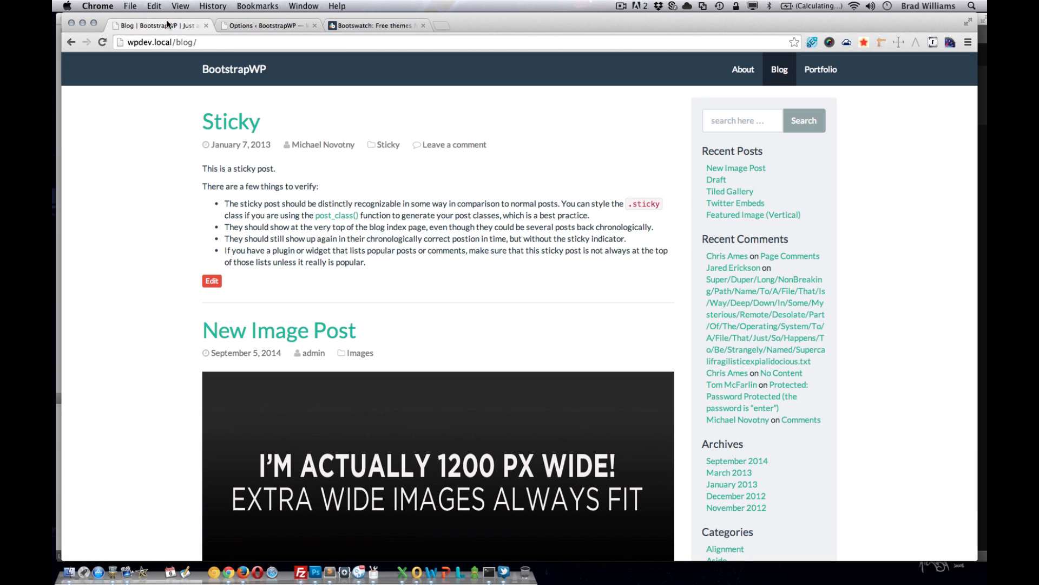
scroll(296, 188, down, 5)
scroll(297, 187, up, 5)
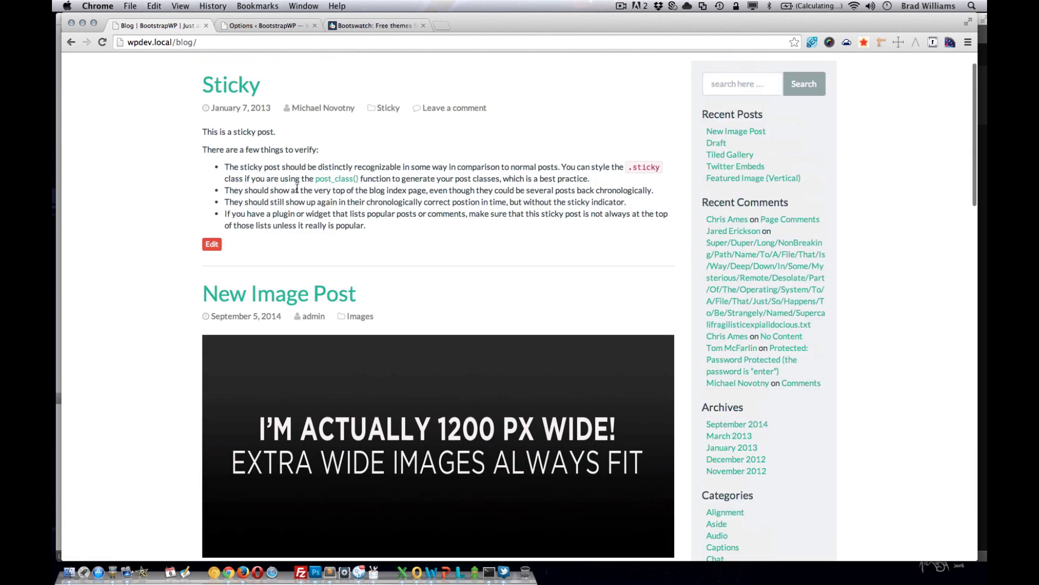
Enable Fixed Navbar, save, and reload the blog to see the fixed navbar
click(264, 25)
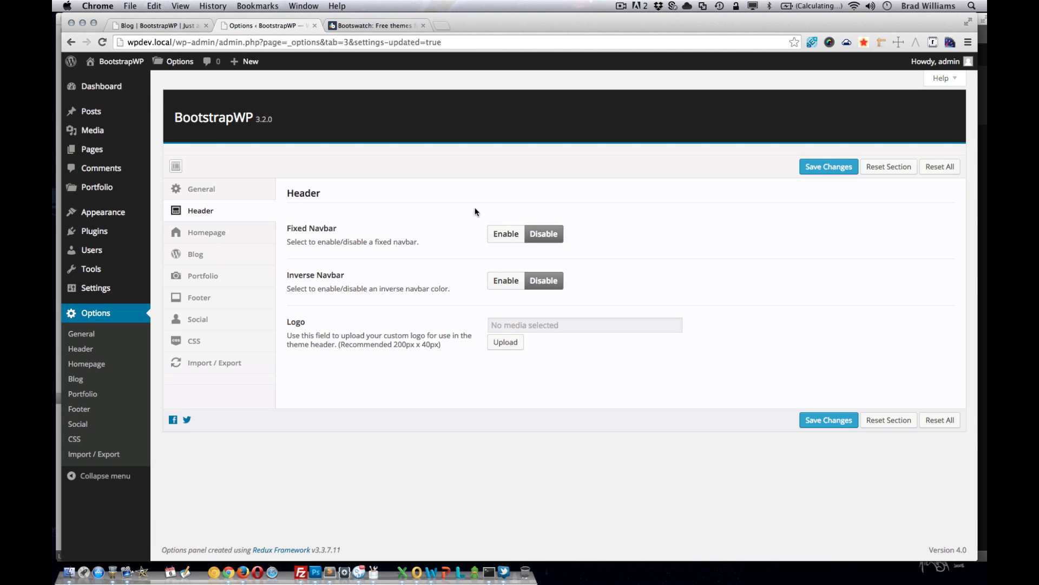
click(500, 237)
click(823, 168)
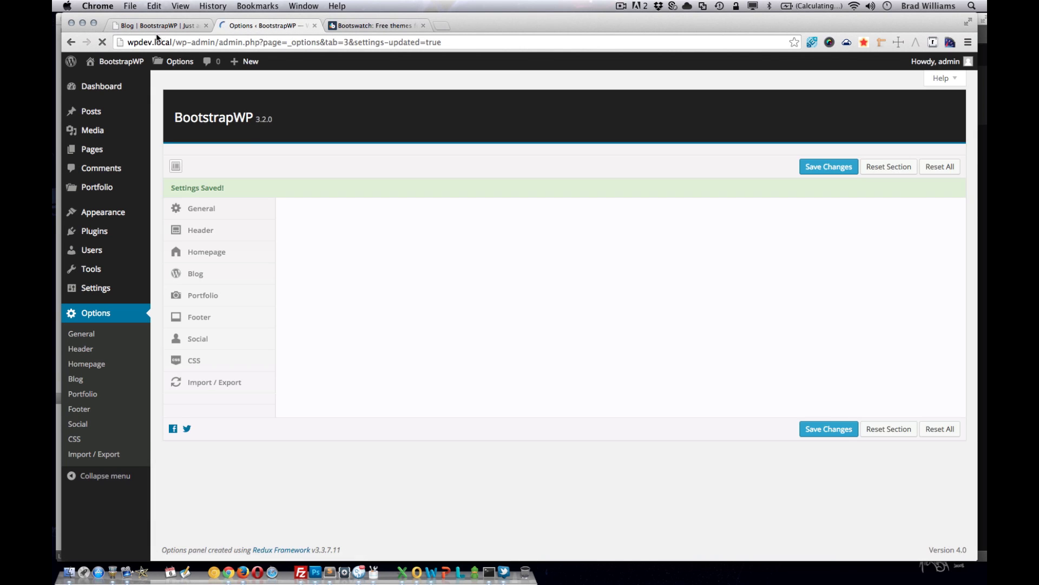
click(157, 25)
scroll(287, 216, down, 2)
scroll(287, 216, up, 2)
click(102, 42)
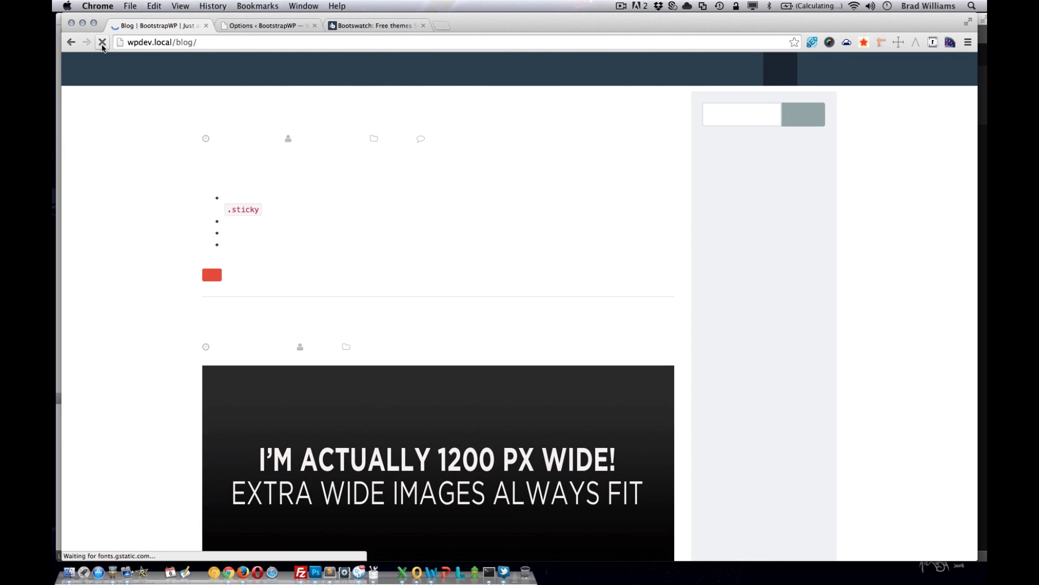
scroll(159, 139, down, 10)
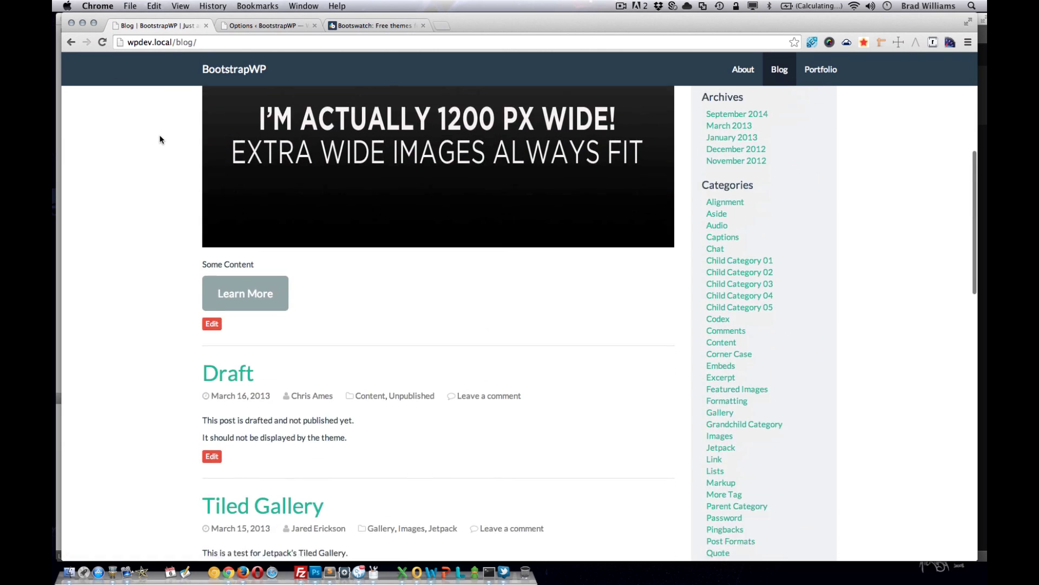
scroll(160, 139, up, 10)
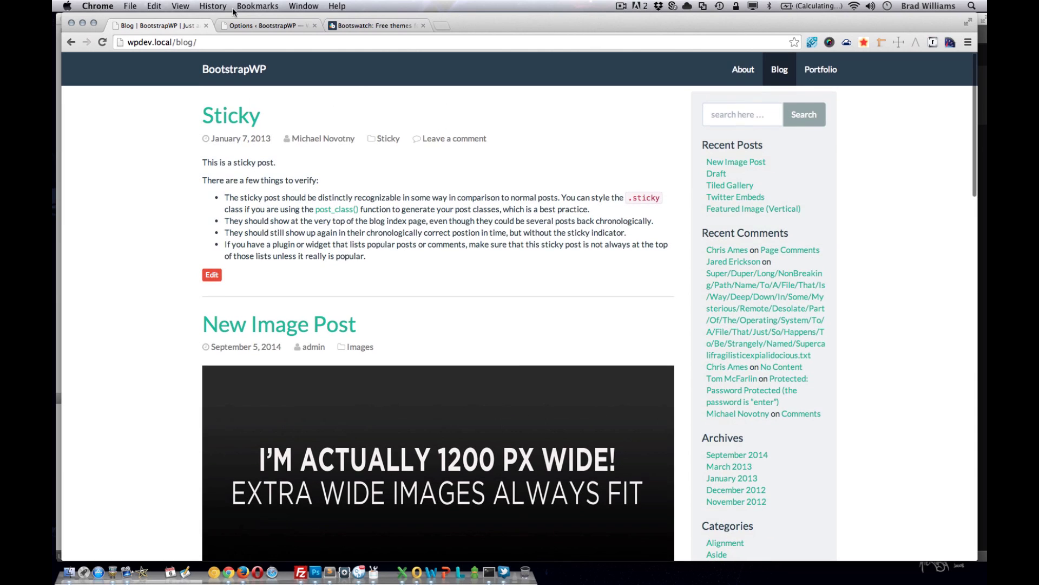
Enable Inverse Navbar, save, and confirm the blog's navbar turns teal
click(250, 27)
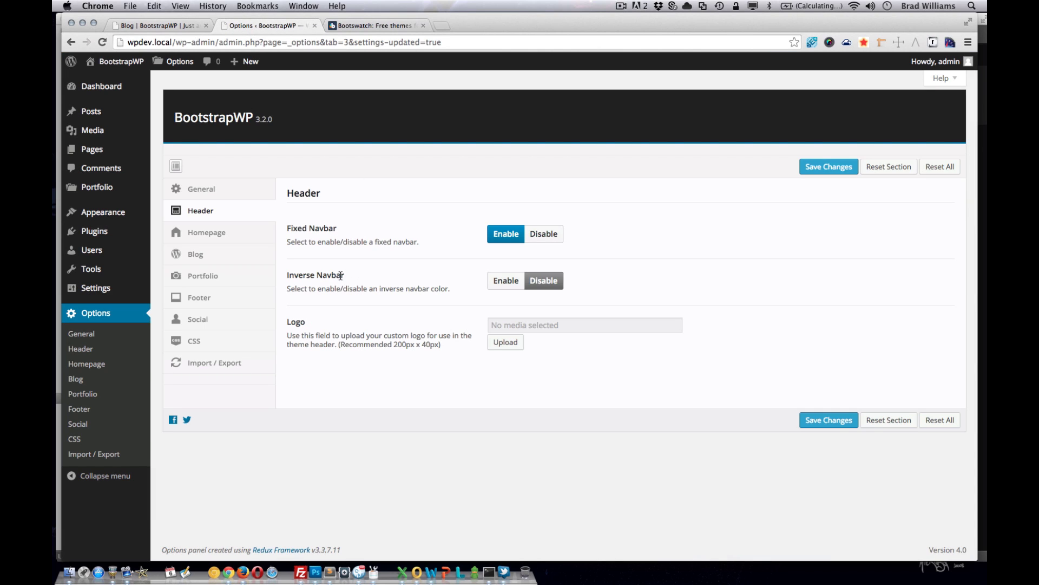
click(505, 281)
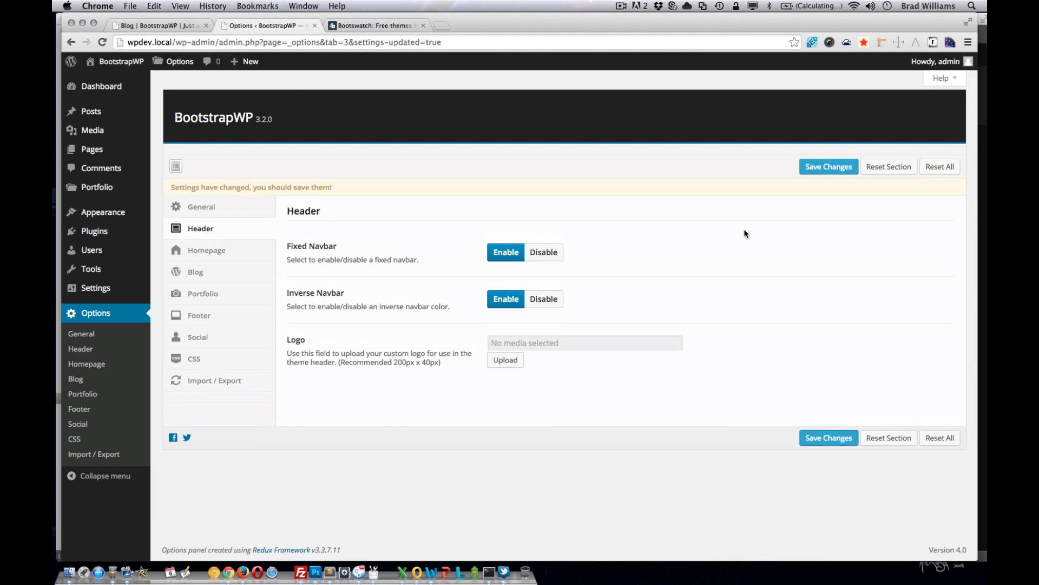
click(824, 170)
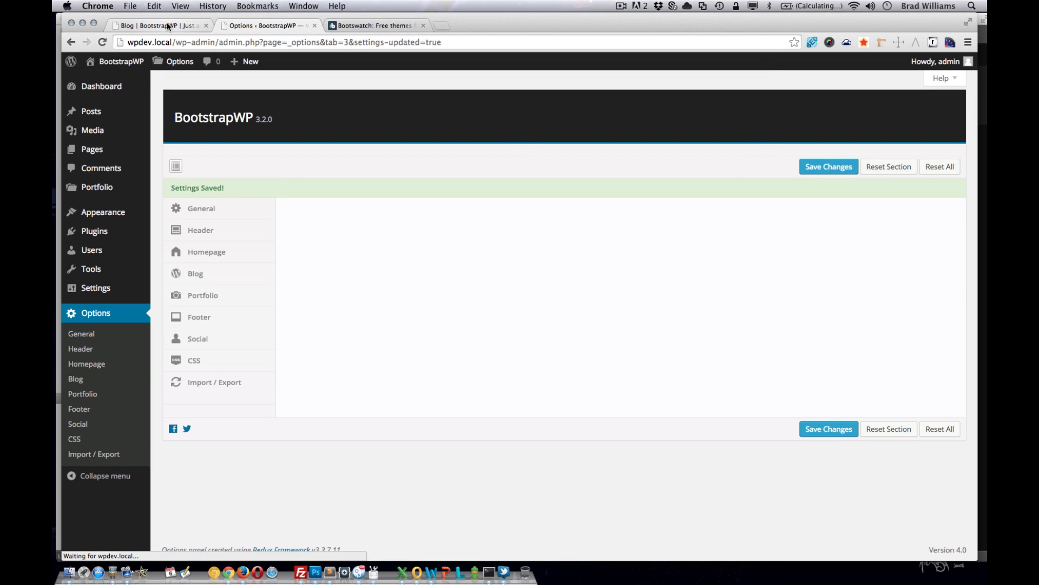
click(158, 25)
click(105, 41)
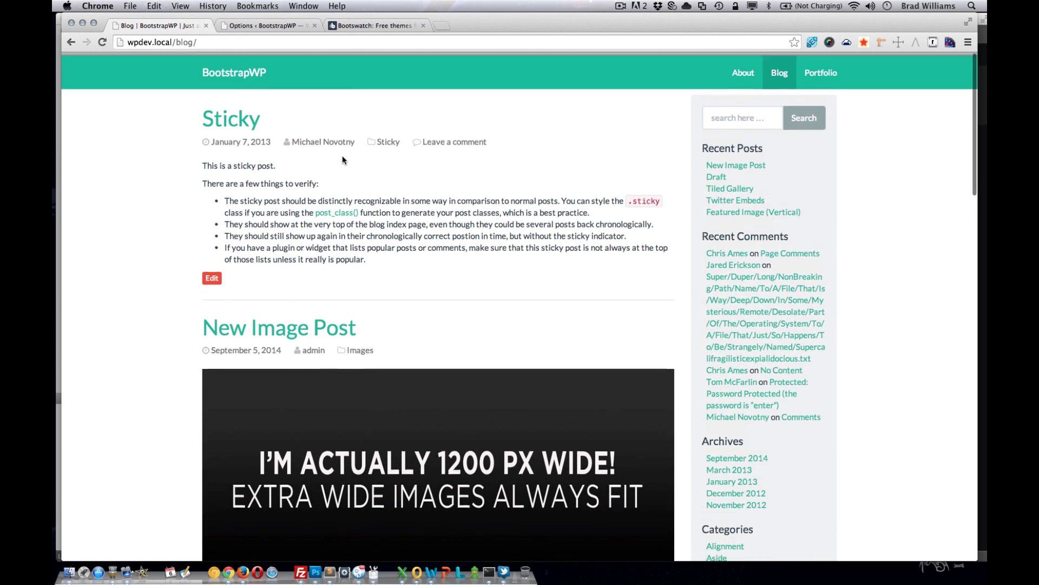
click(272, 27)
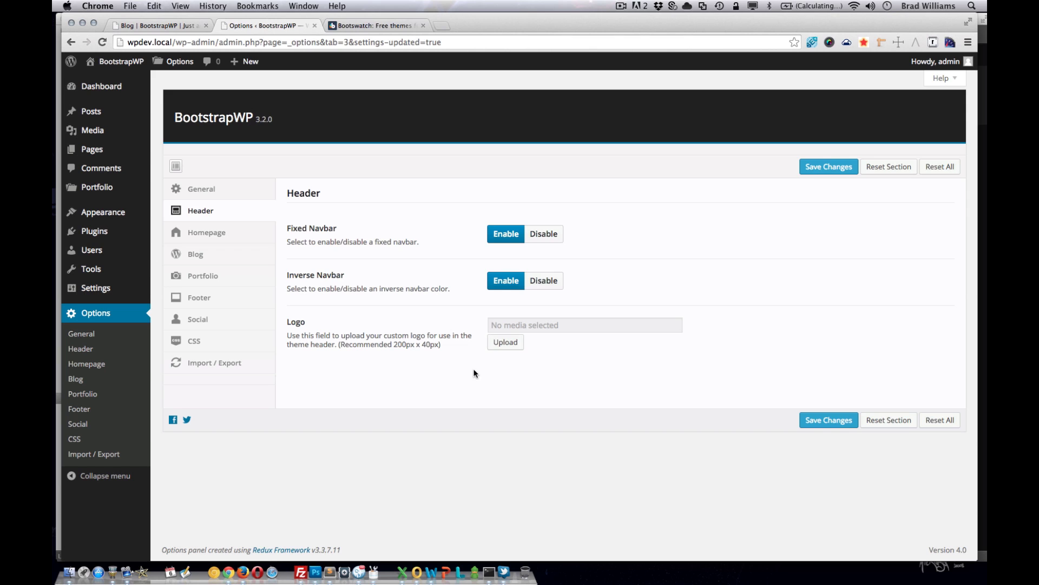
click(176, 27)
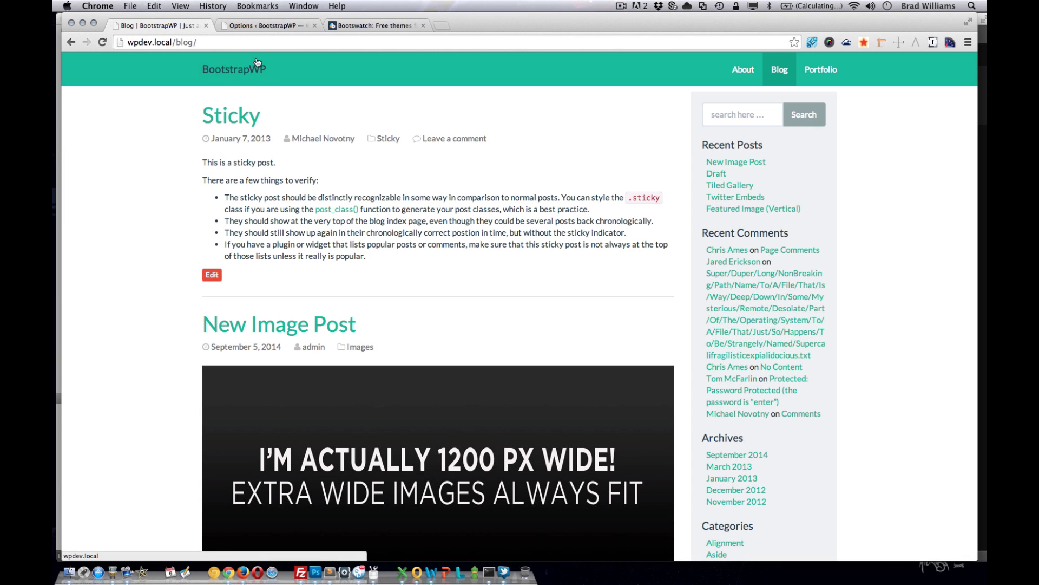
click(256, 28)
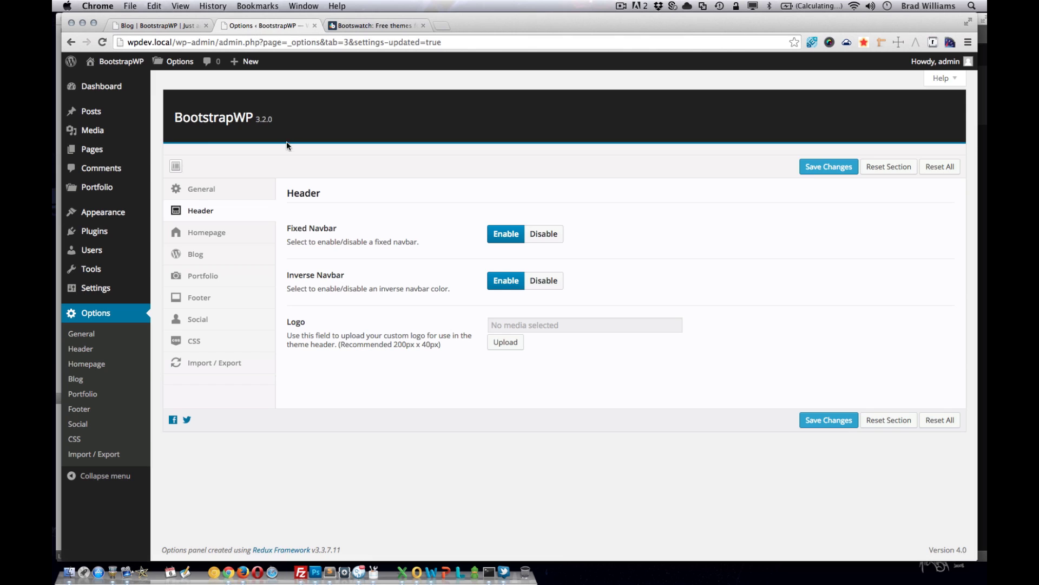
Open the Homepage options and preview the site's current front page
click(234, 233)
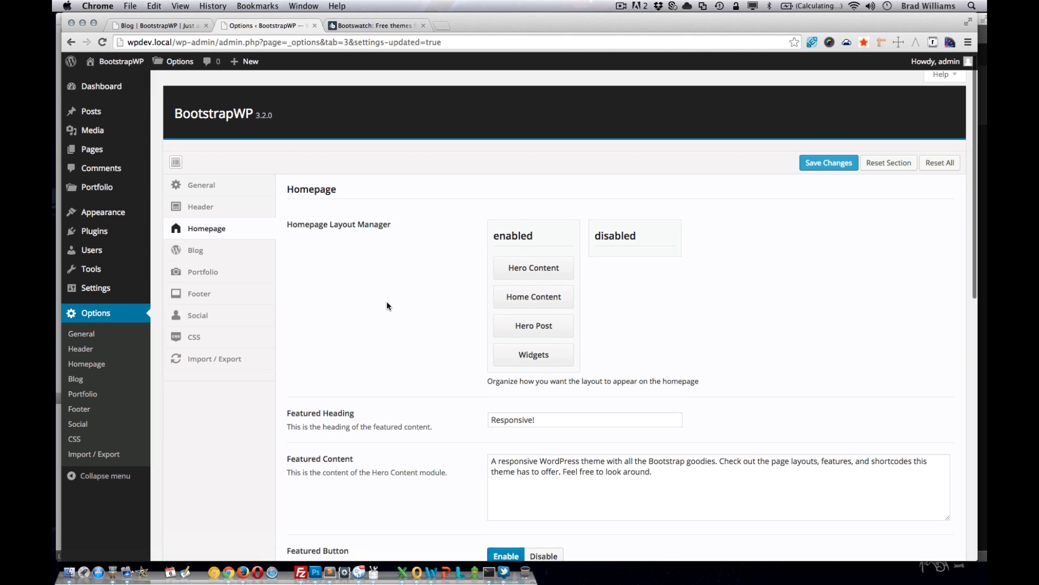
scroll(387, 303, down, 1)
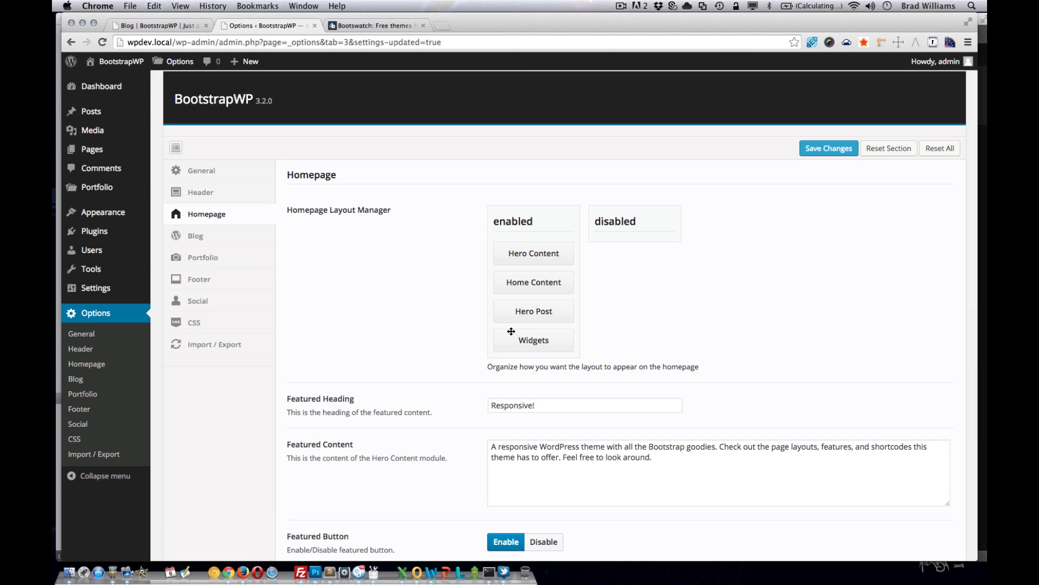
click(145, 25)
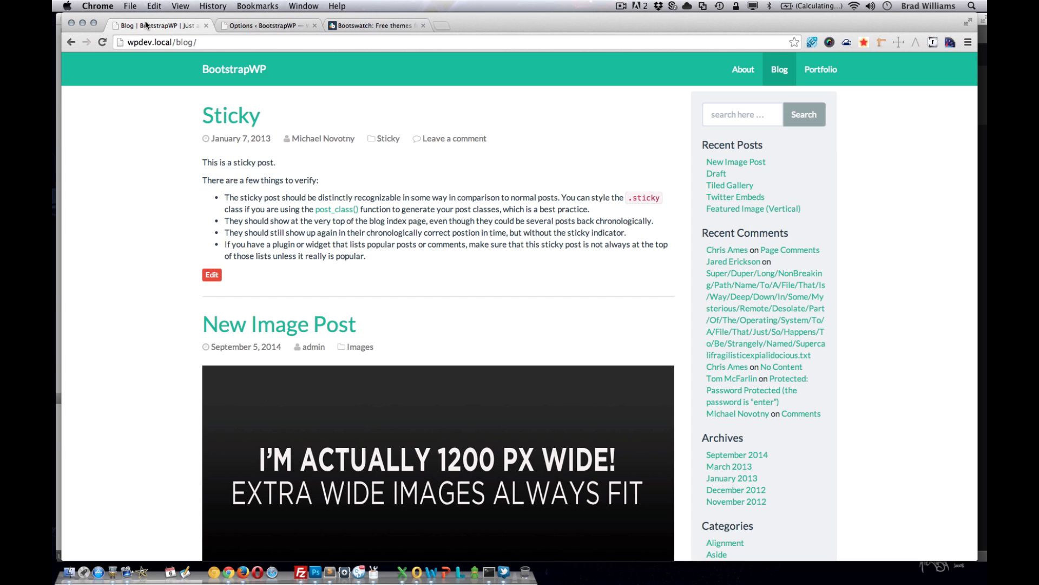
click(235, 69)
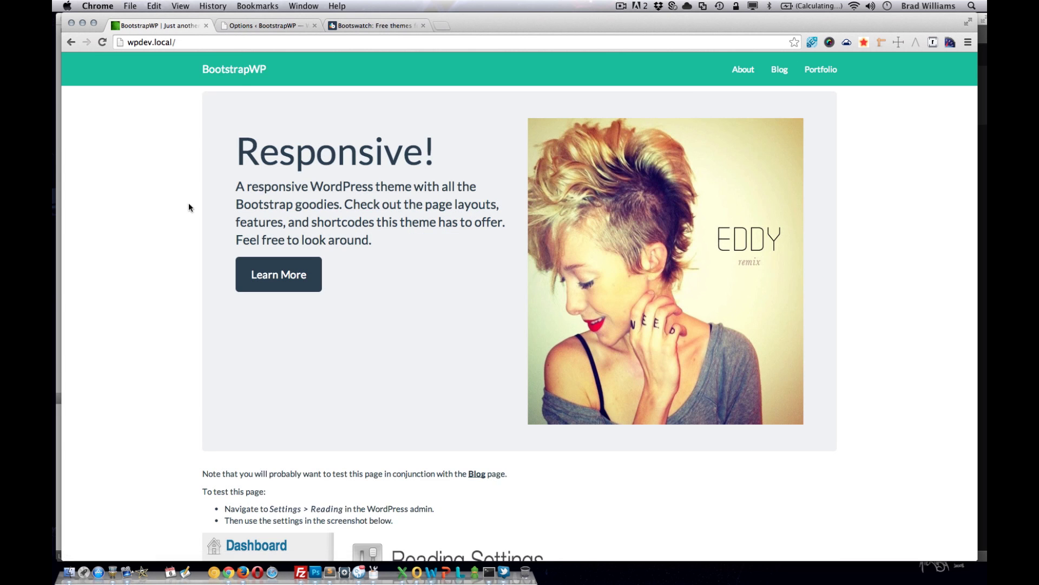
click(272, 25)
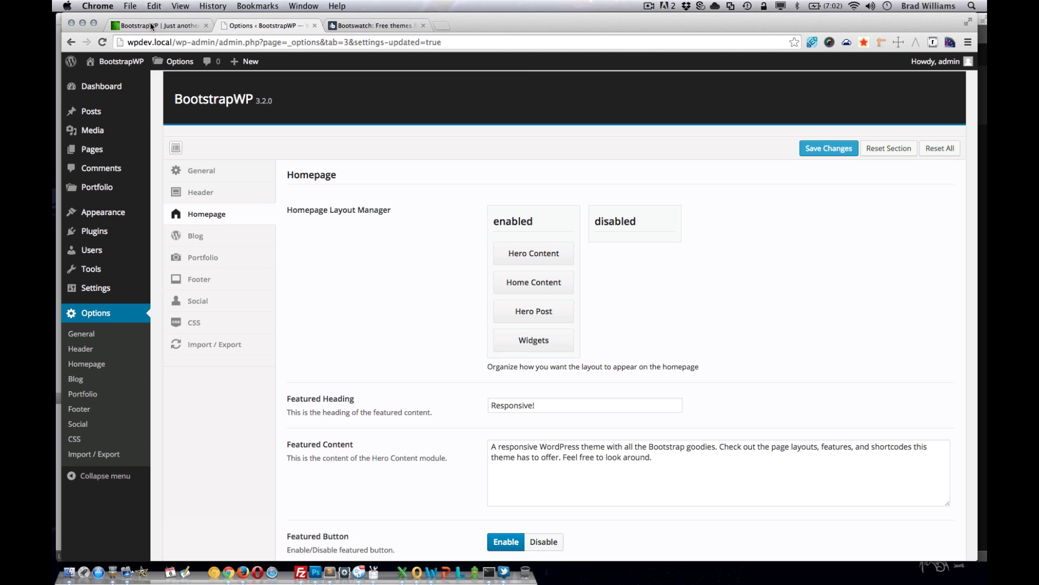
Drag Home Content and Hero Post into the disabled column and save
drag(549, 284, 652, 241)
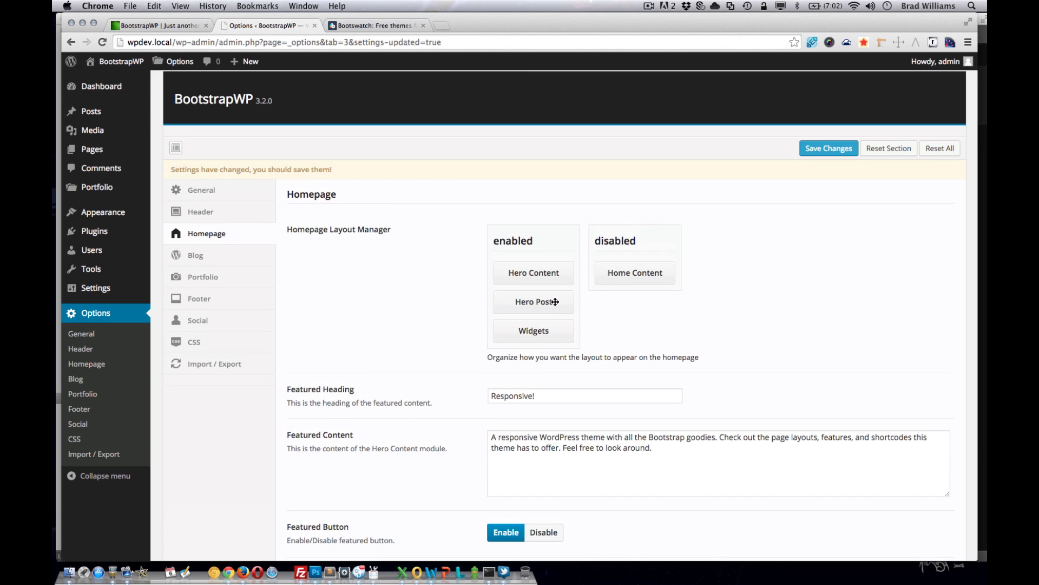
drag(546, 302, 649, 275)
click(819, 149)
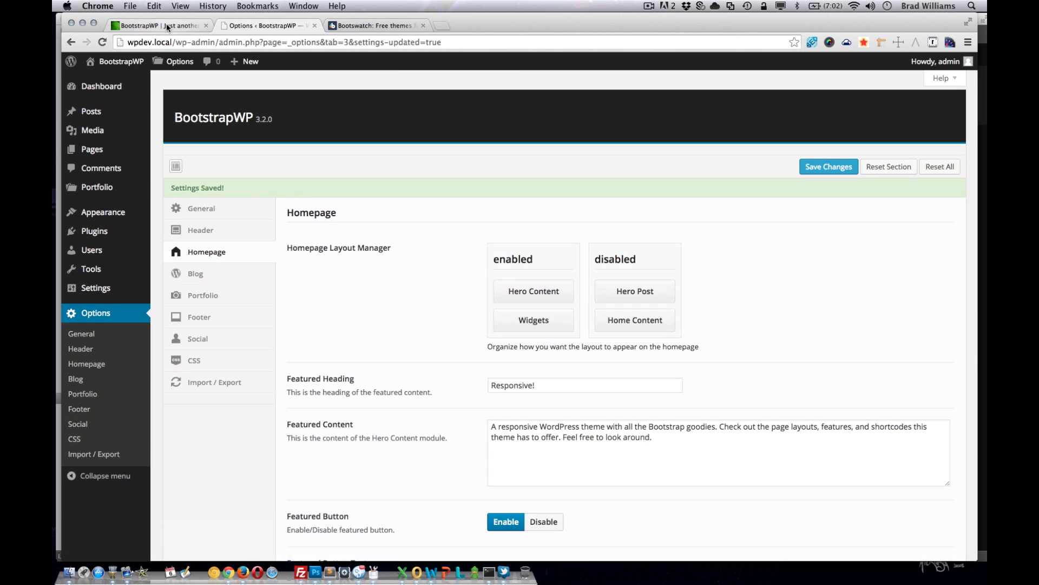
Reload the front page to confirm only the Responsive! hero and Test, Widget 2, Recent Posts widgets remain
click(167, 27)
click(103, 42)
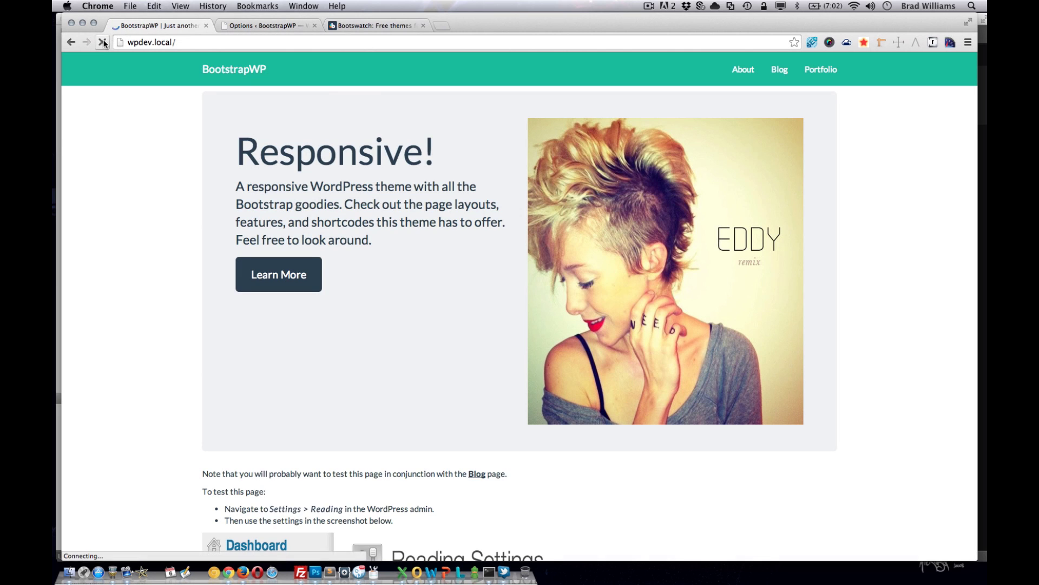
scroll(352, 308, down, 4)
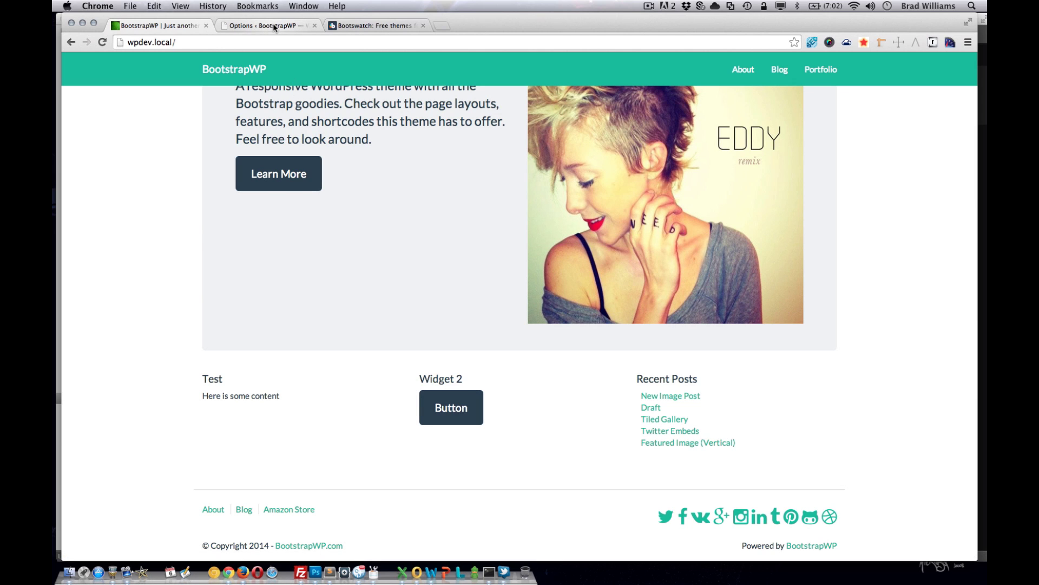
scroll(309, 115, up, 1)
scroll(309, 115, up, 3)
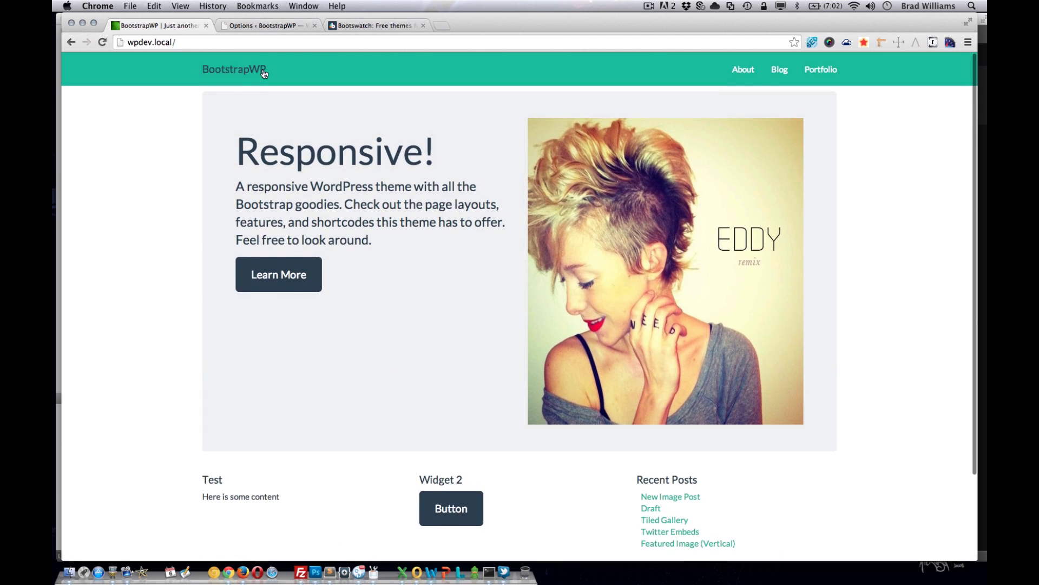
Toggle Featured Button between Disable and Enable twice, leaving it on Enable
click(264, 25)
scroll(413, 253, down, 1)
scroll(412, 248, down, 5)
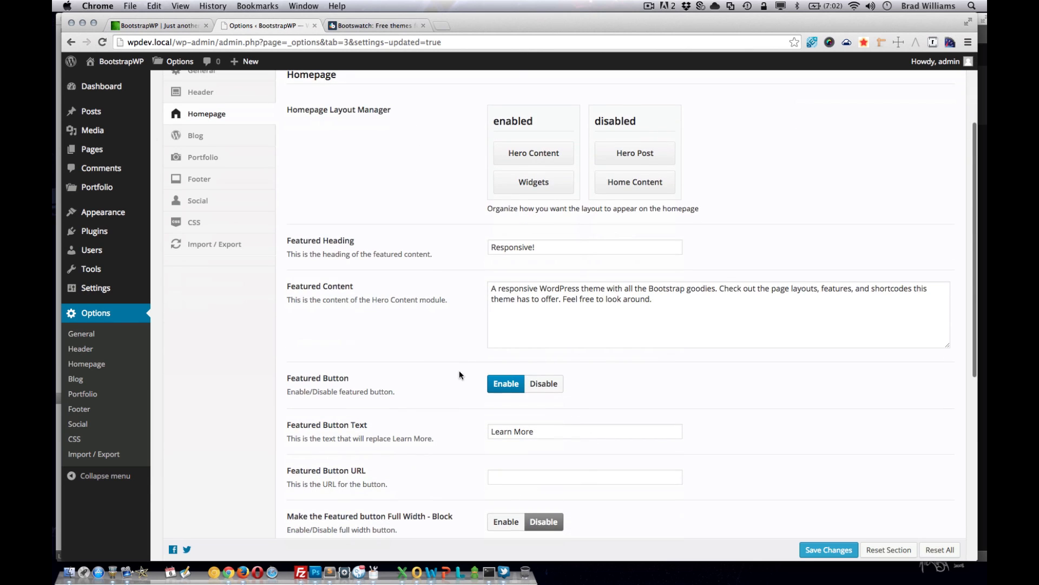
click(548, 386)
scroll(459, 385, down, 3)
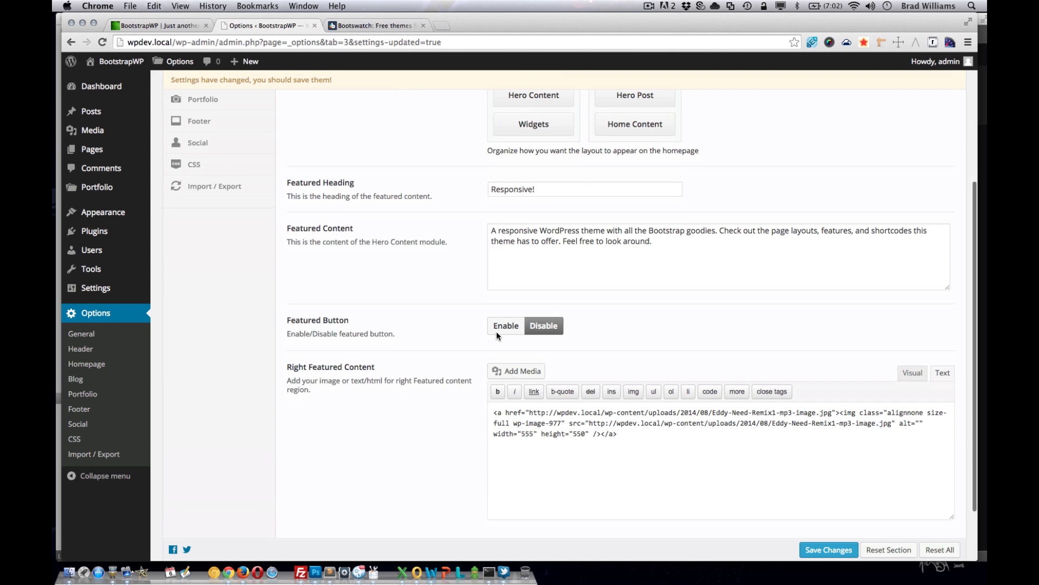
click(499, 328)
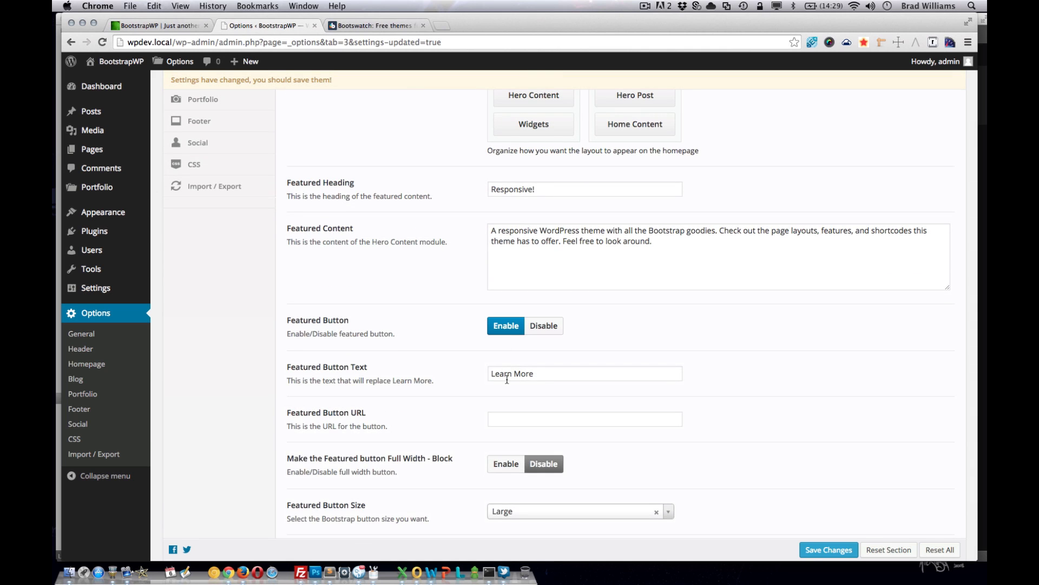
click(537, 327)
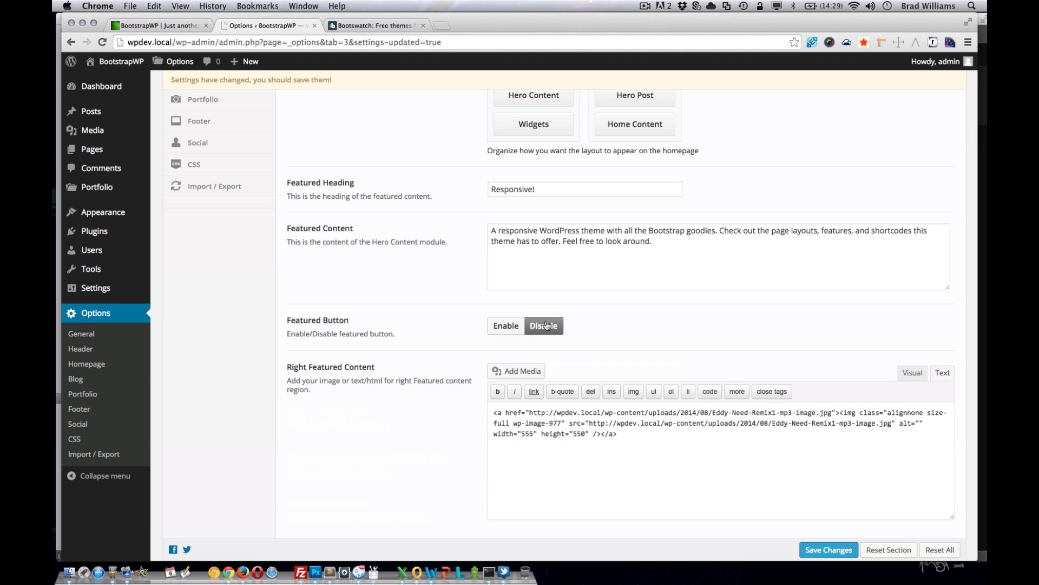
click(507, 328)
scroll(443, 341, down, 5)
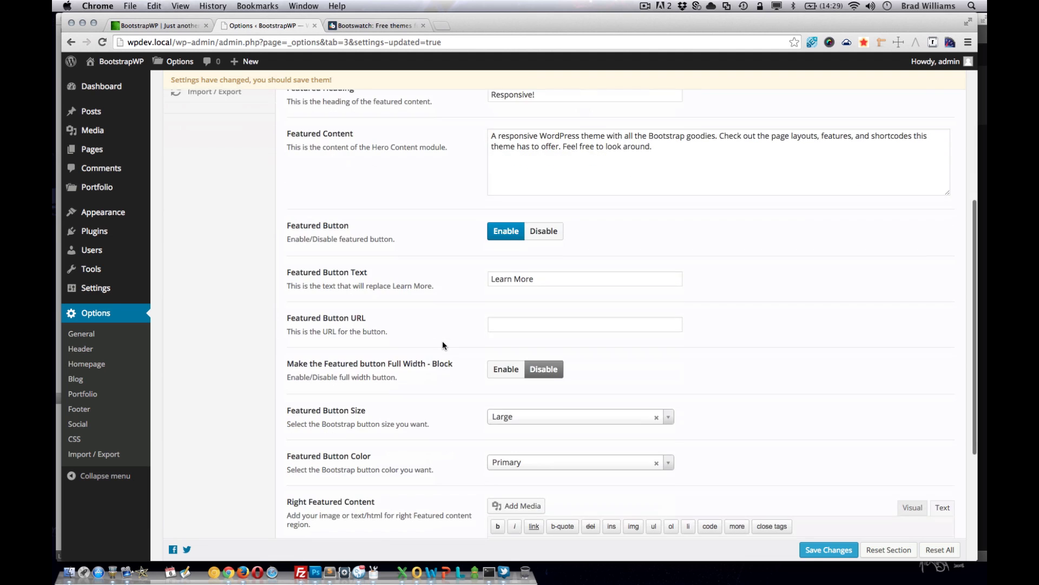
scroll(443, 345, down, 3)
scroll(443, 346, up, 5)
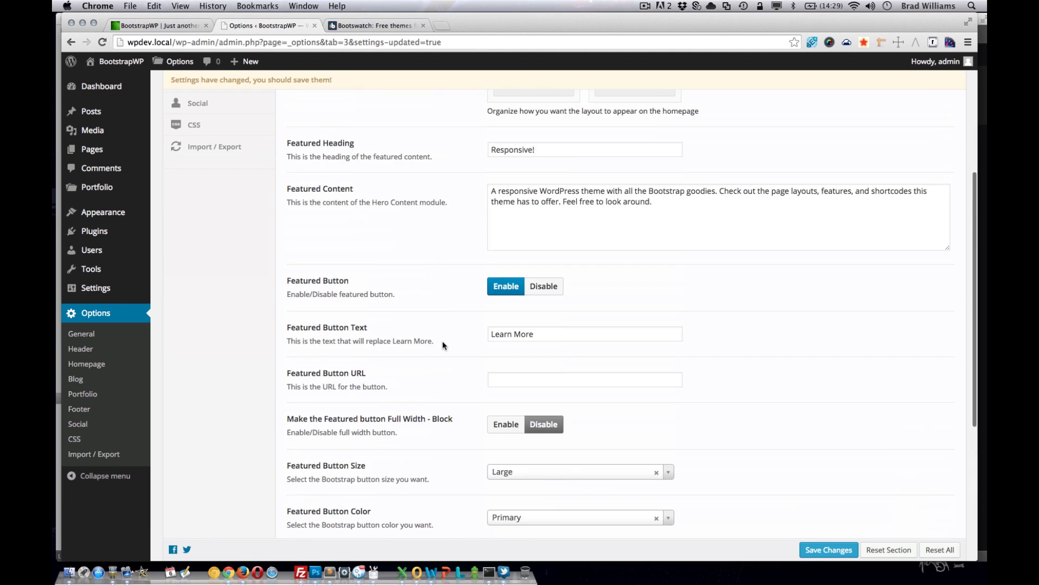
scroll(443, 346, up, 5)
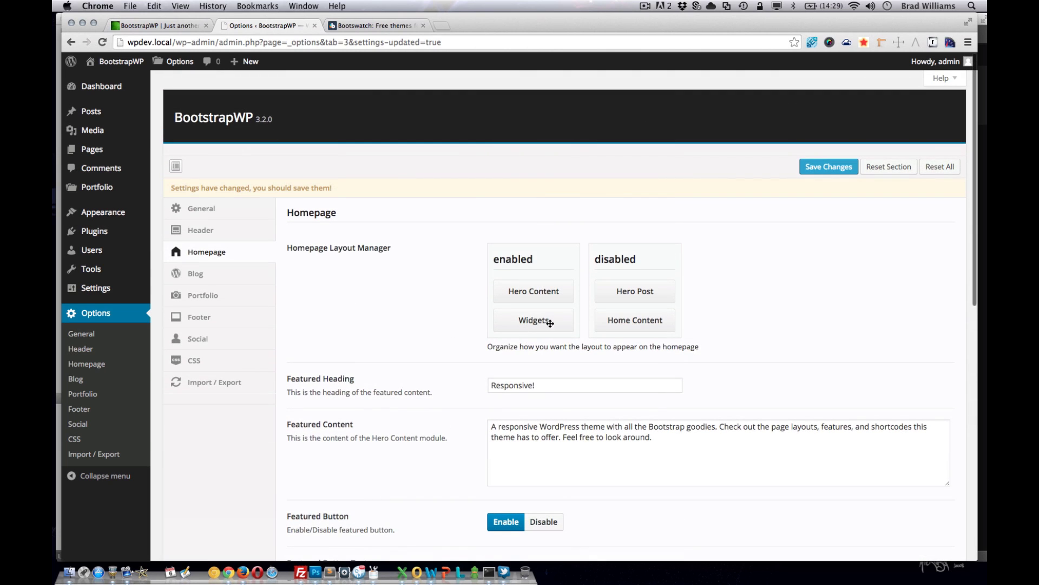
Inspect the Home 1 and Home 2 areas under Appearance > Widgets, then go back to Options
mouse_move(119, 221)
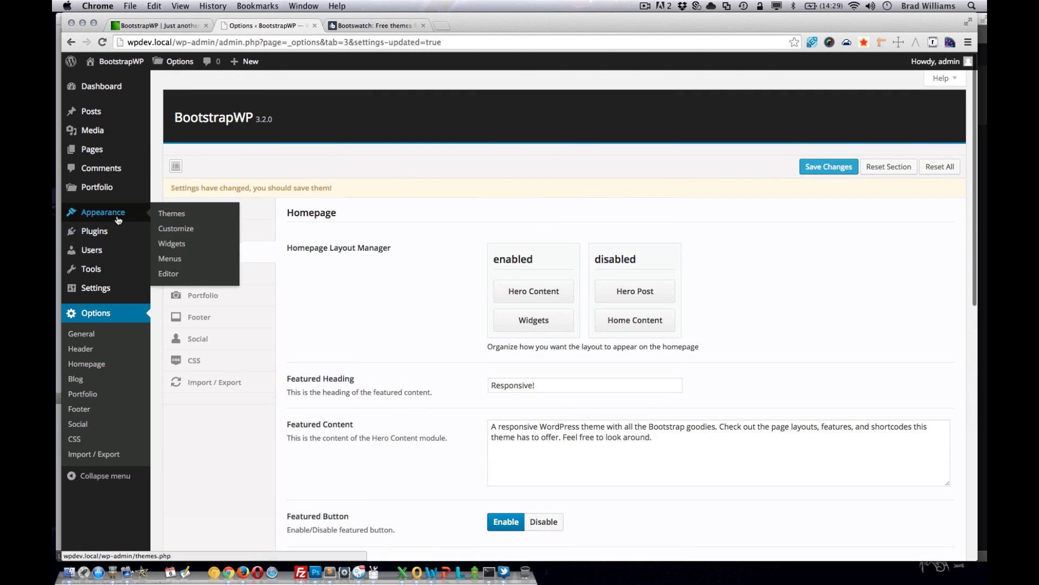
click(177, 242)
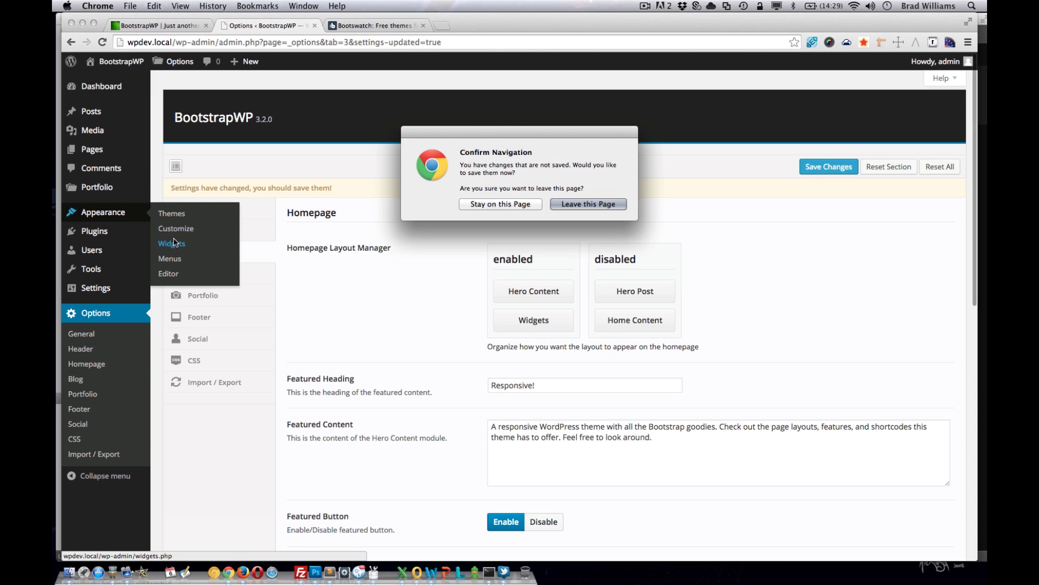
click(575, 205)
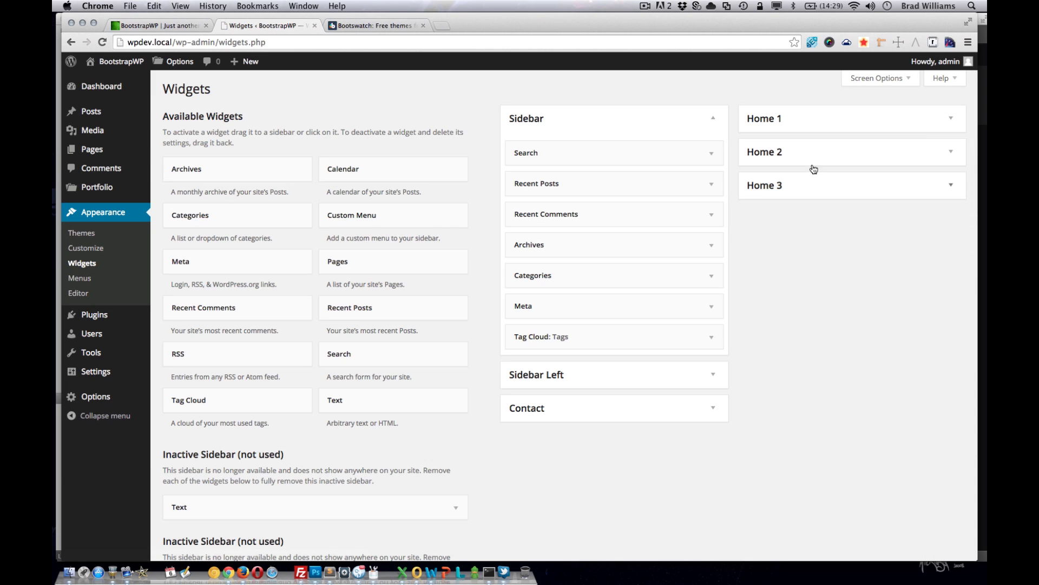
click(951, 118)
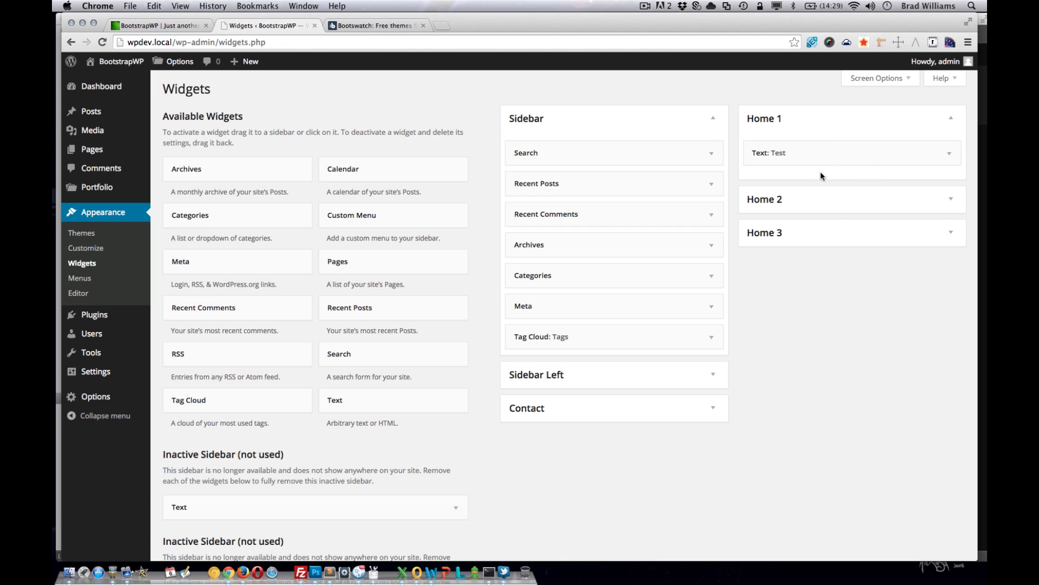
click(951, 200)
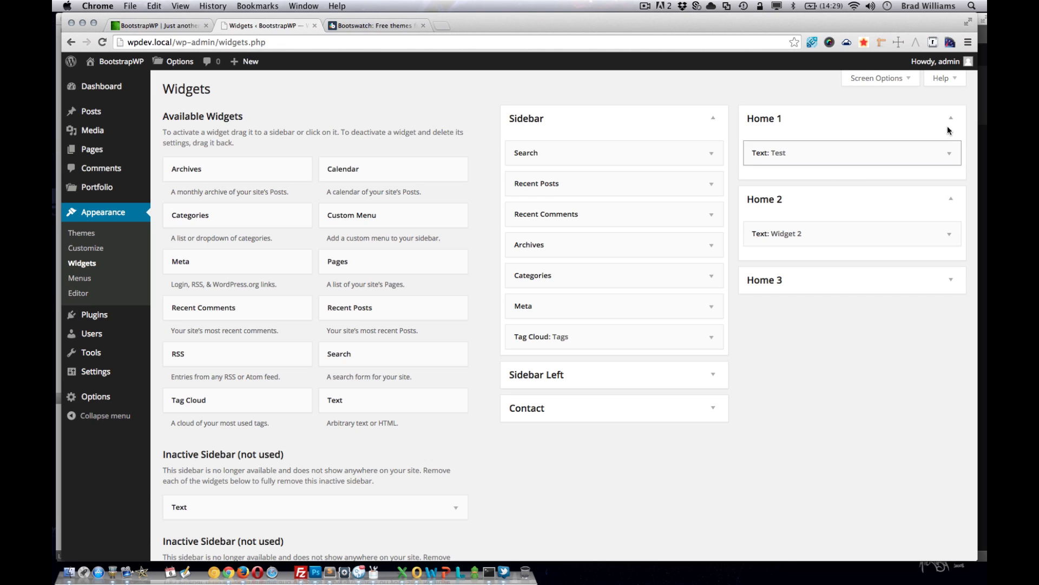
click(949, 129)
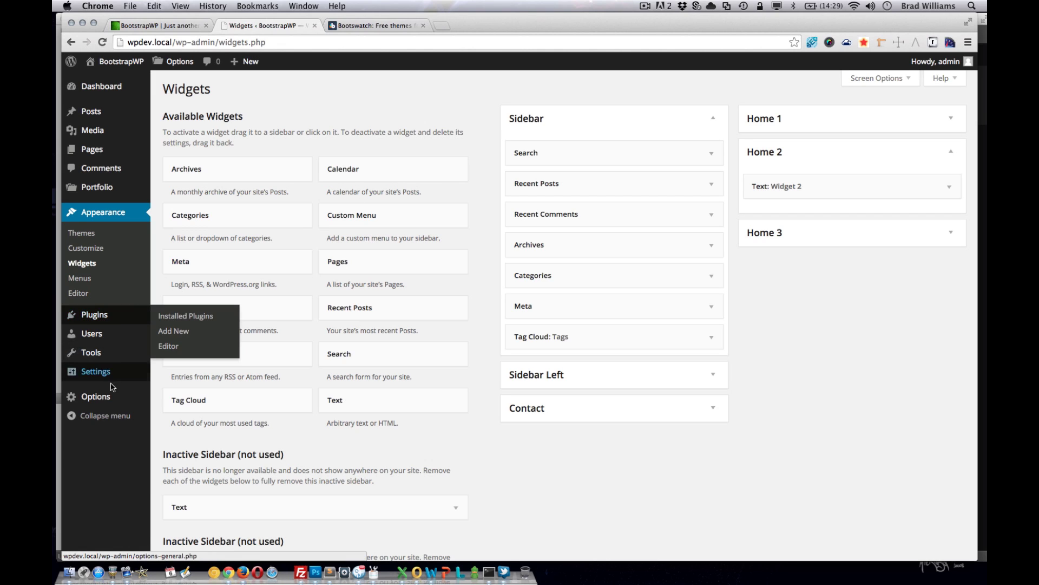
click(98, 397)
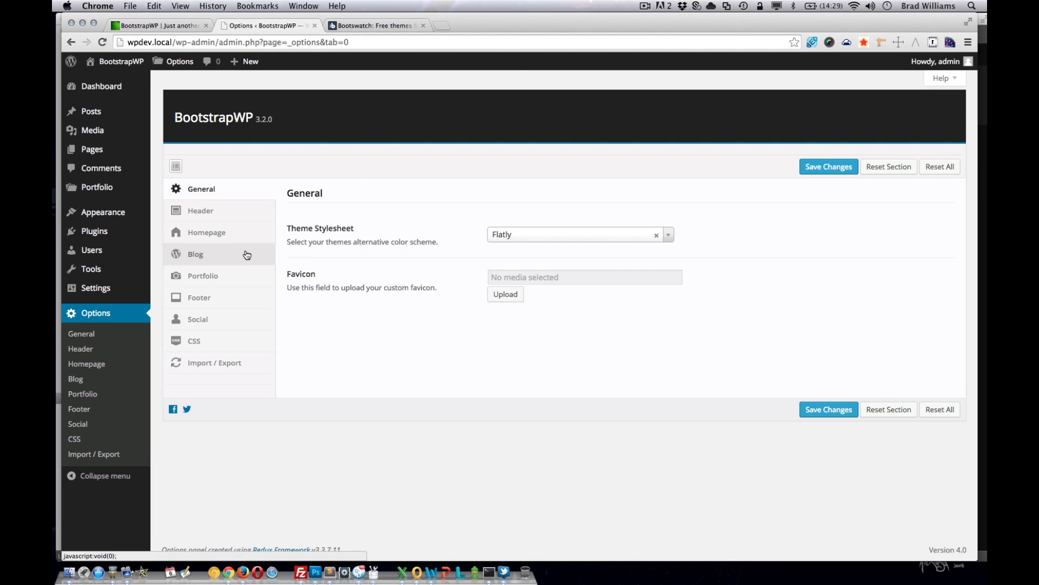
Show the Blog section: Read More text 'Learn More', size Large, colour Default, tags disabled
click(215, 258)
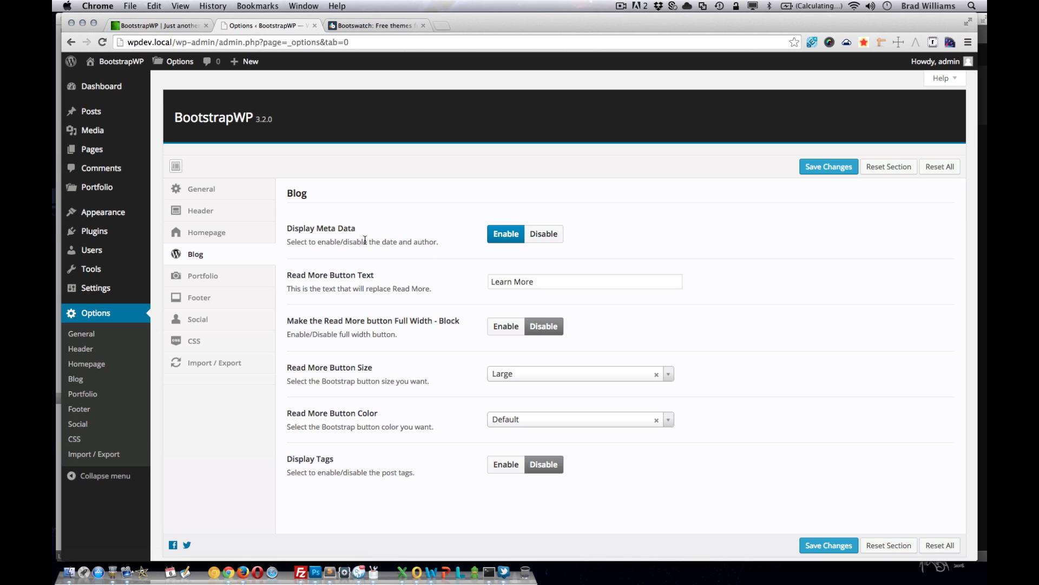
scroll(394, 293, down, 1)
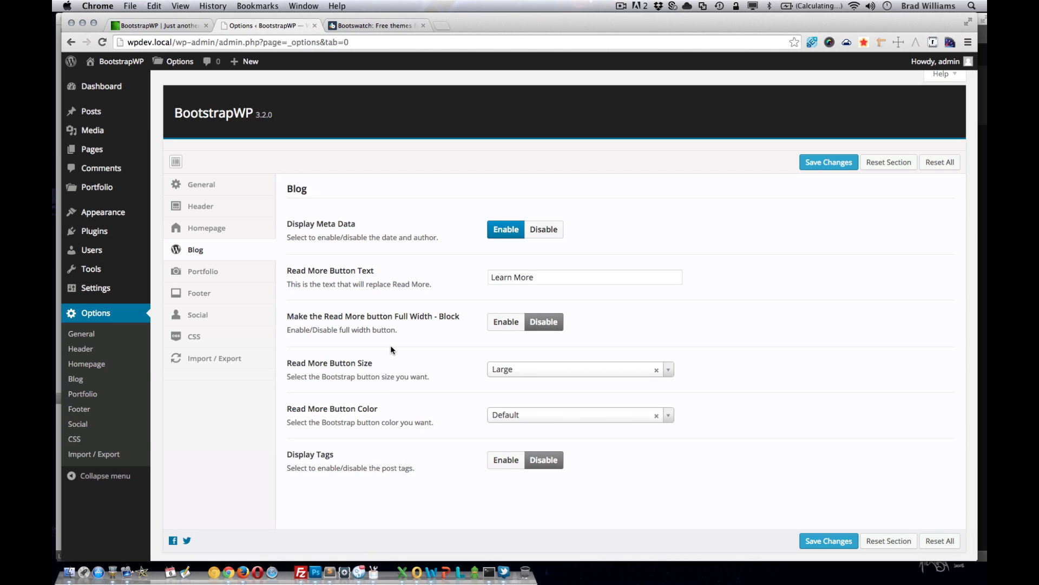
View the blog page's current Read More buttons, then return to the Blog options
click(174, 25)
click(779, 70)
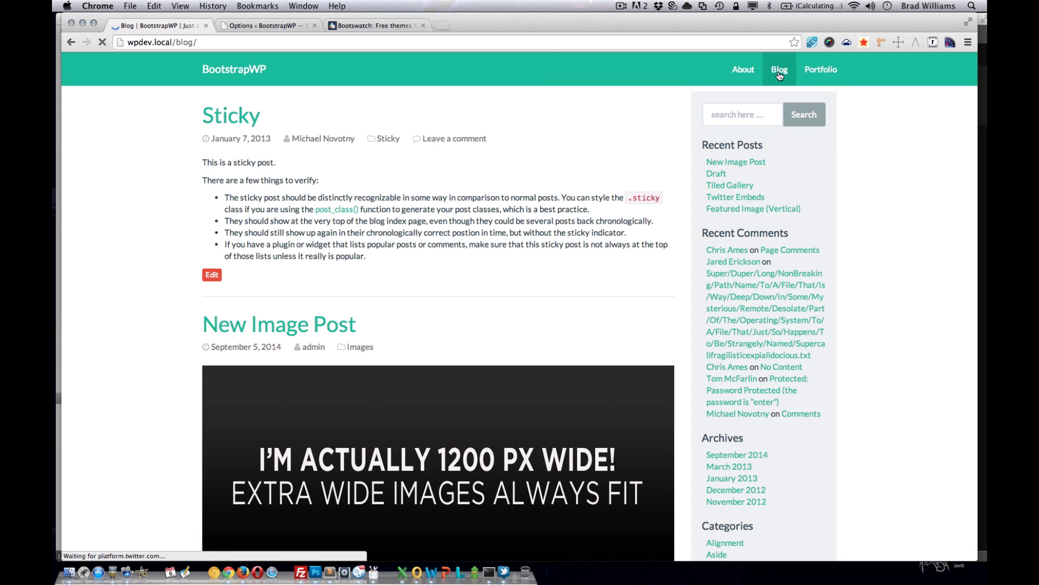
scroll(493, 213, down, 2)
scroll(493, 212, down, 5)
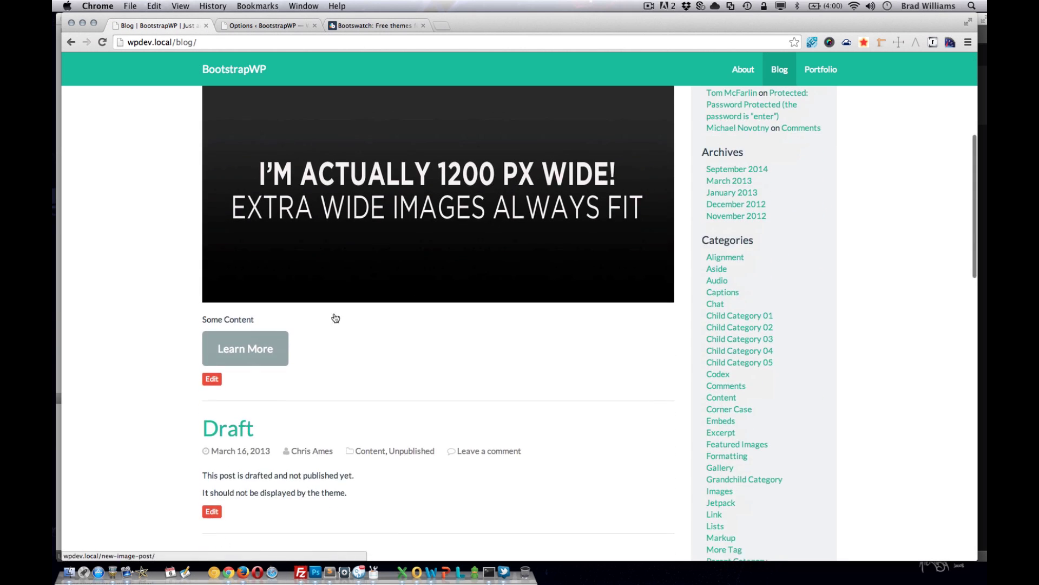
click(253, 27)
Set the Read More button to 'Read More', Extra Small, Success colour, and save
drag(536, 277, 449, 278)
text(Read More)
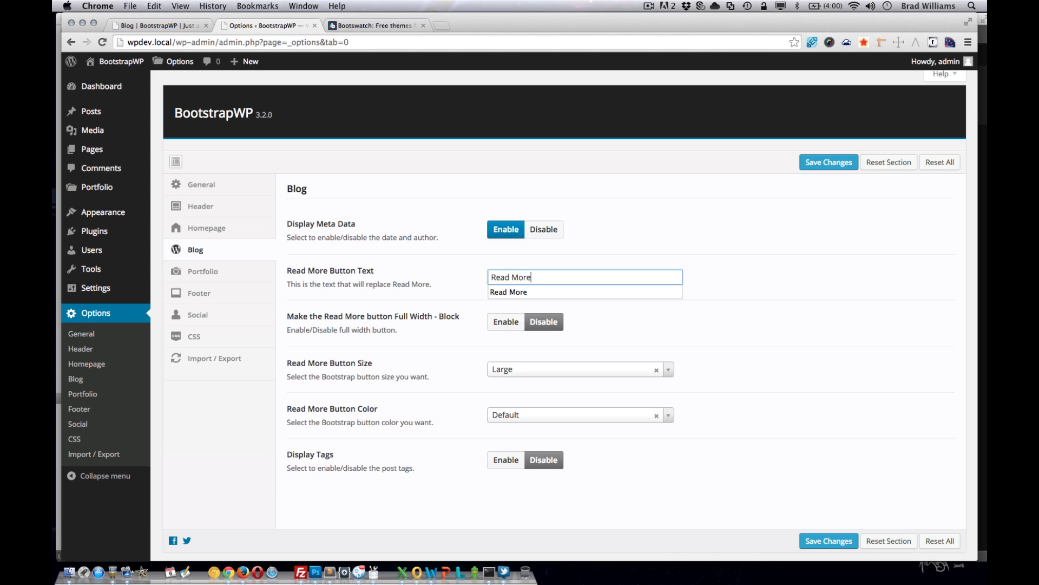
click(418, 280)
click(574, 389)
click(519, 421)
scroll(440, 411, down, 2)
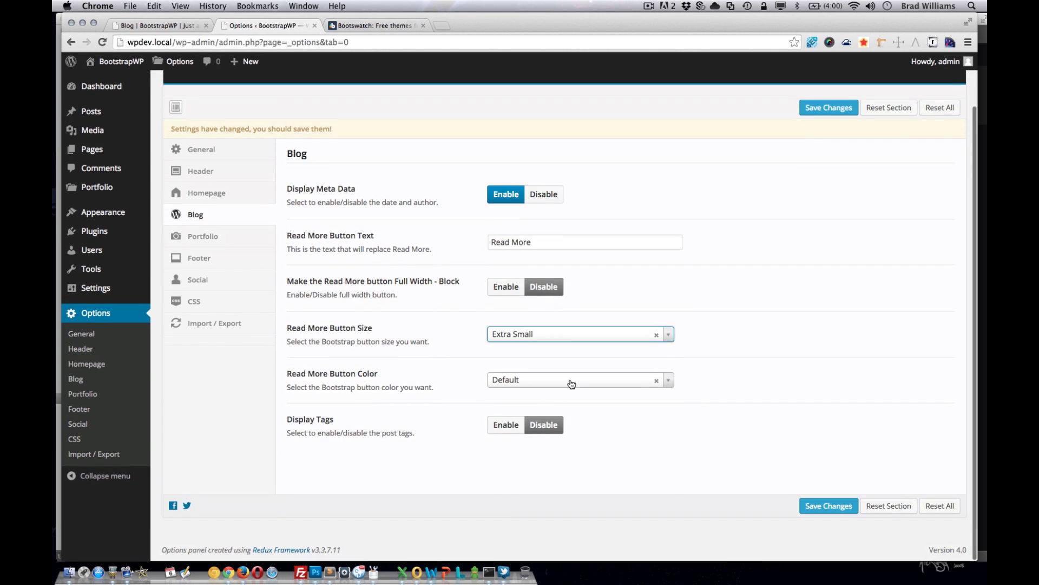
click(536, 379)
click(550, 462)
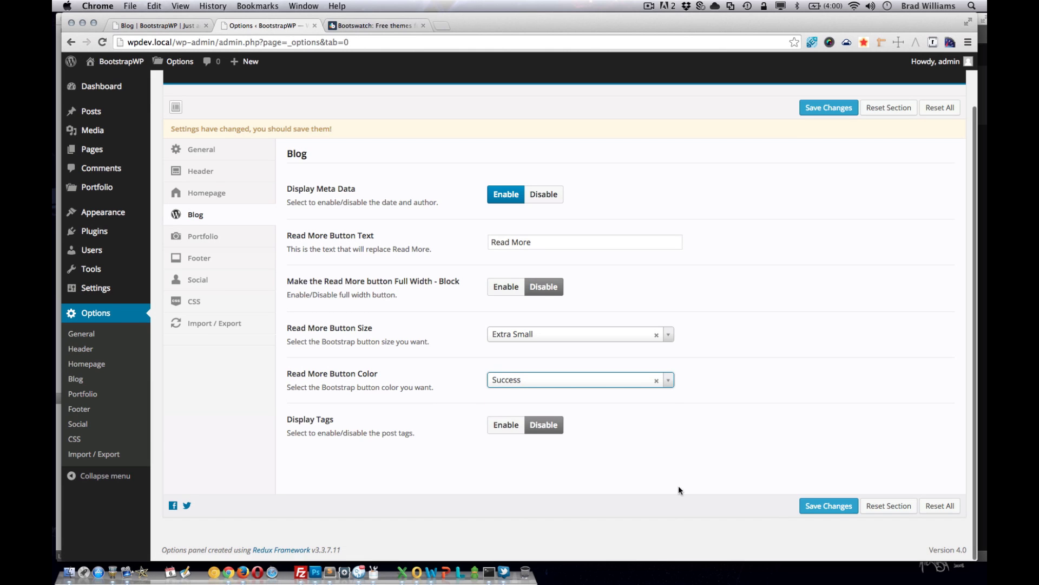
click(828, 506)
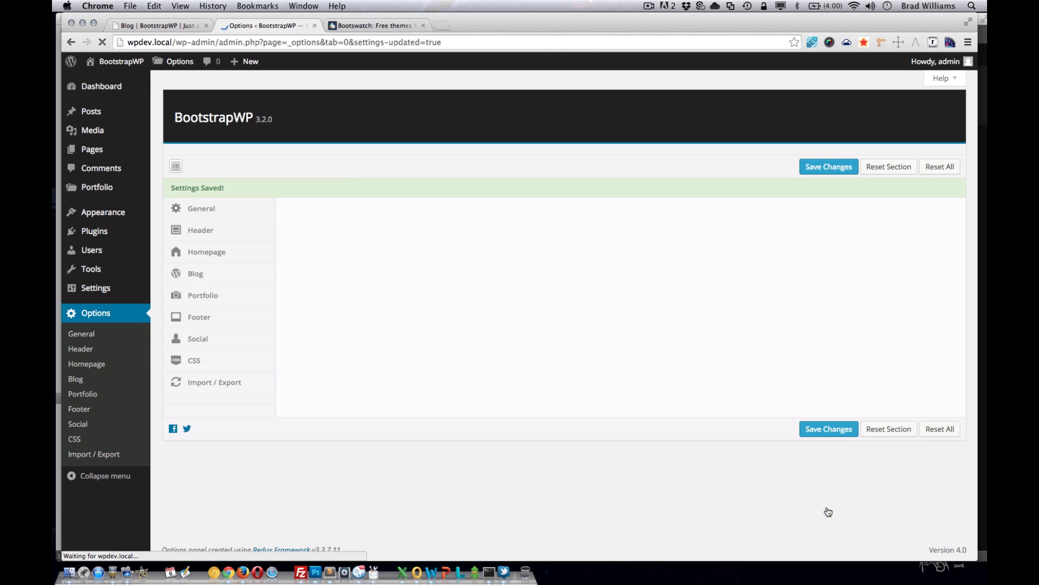
Reload the blog to see the small green Read More buttons
click(172, 28)
key(super+r)
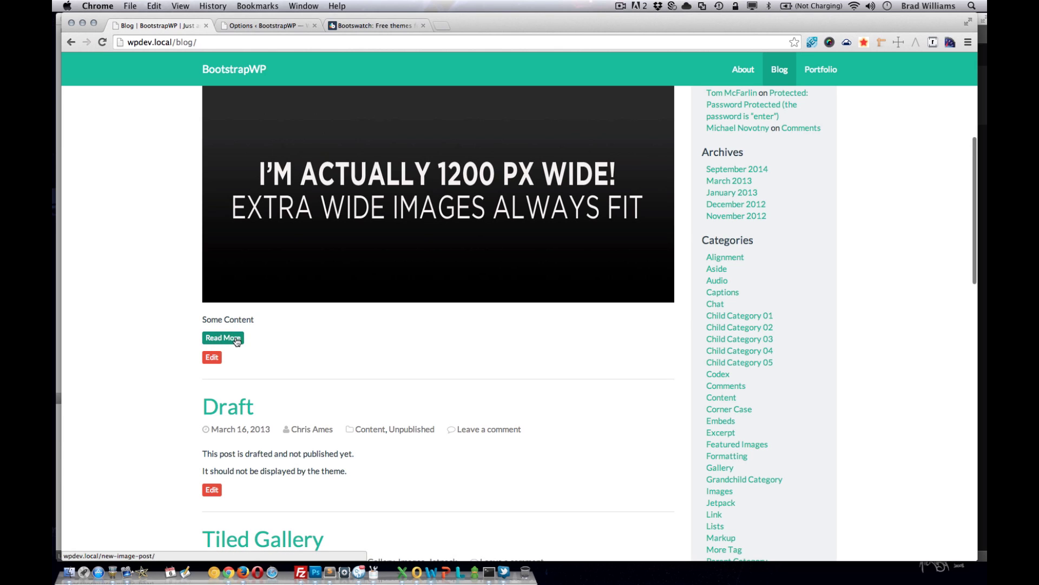
click(279, 30)
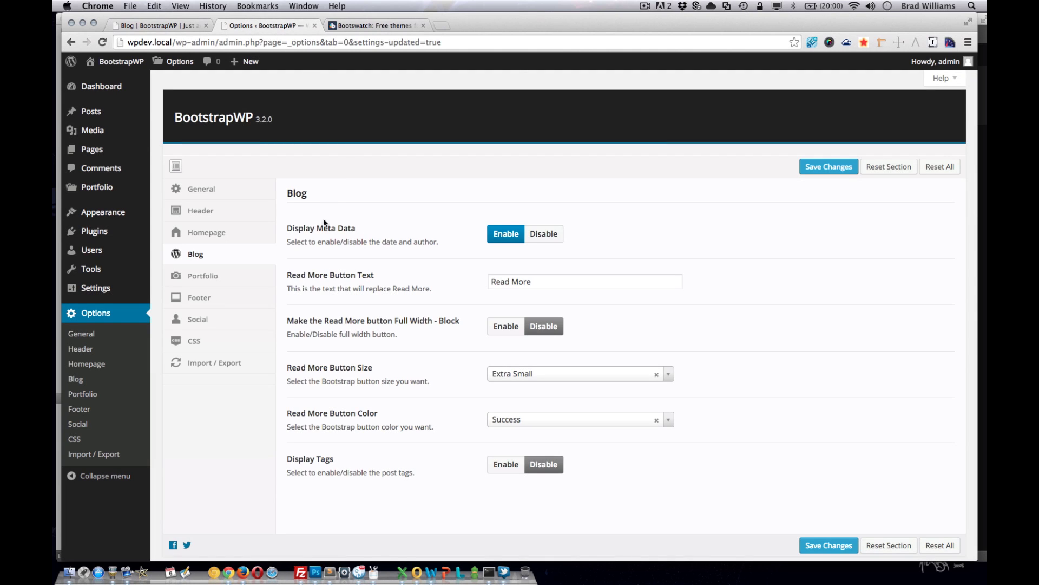
Compare the Portfolio options with the live three-column portfolio page and its red filter buttons
click(214, 277)
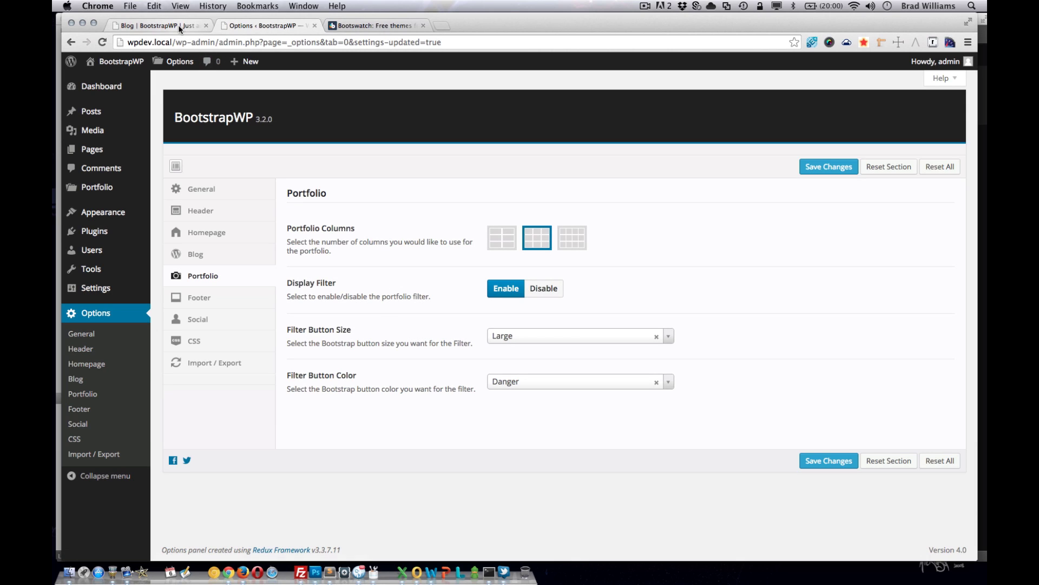
click(157, 25)
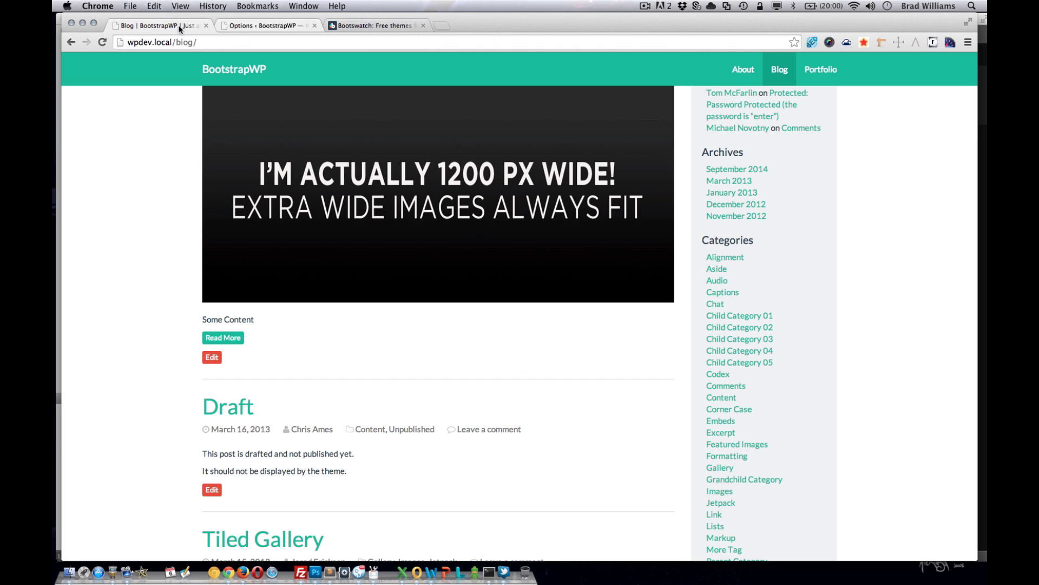
click(830, 74)
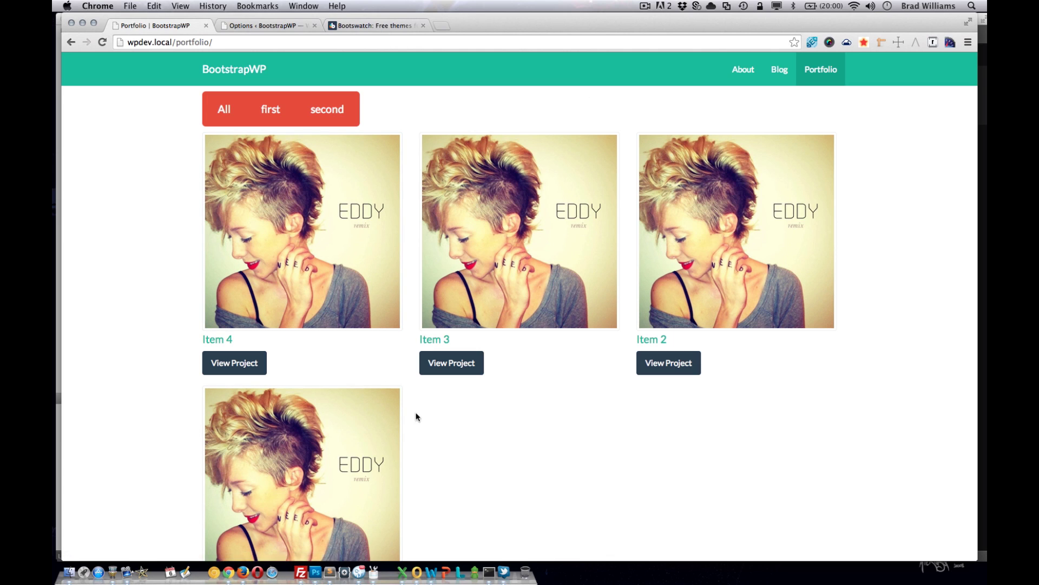
click(259, 26)
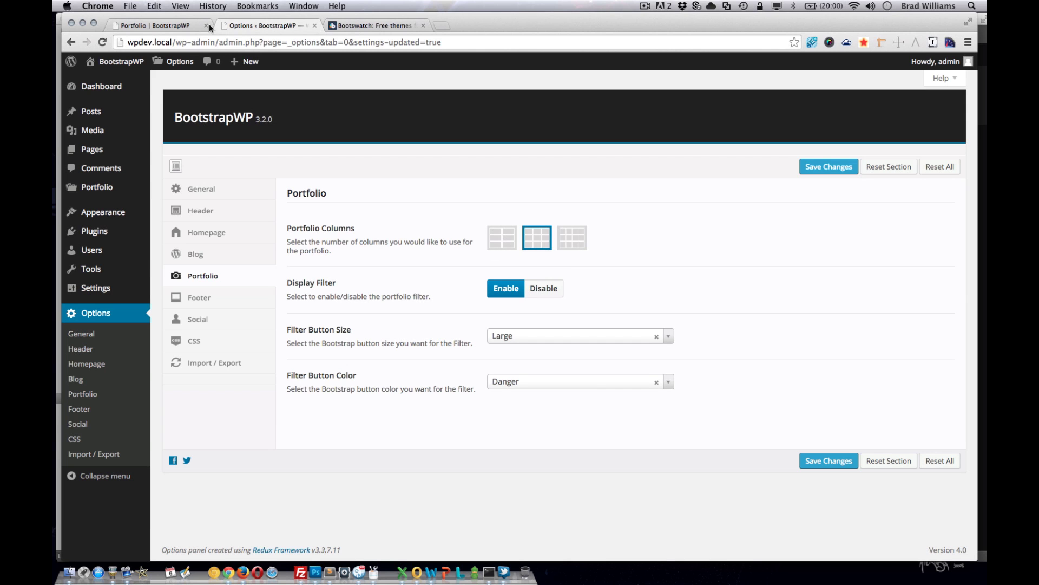
click(173, 23)
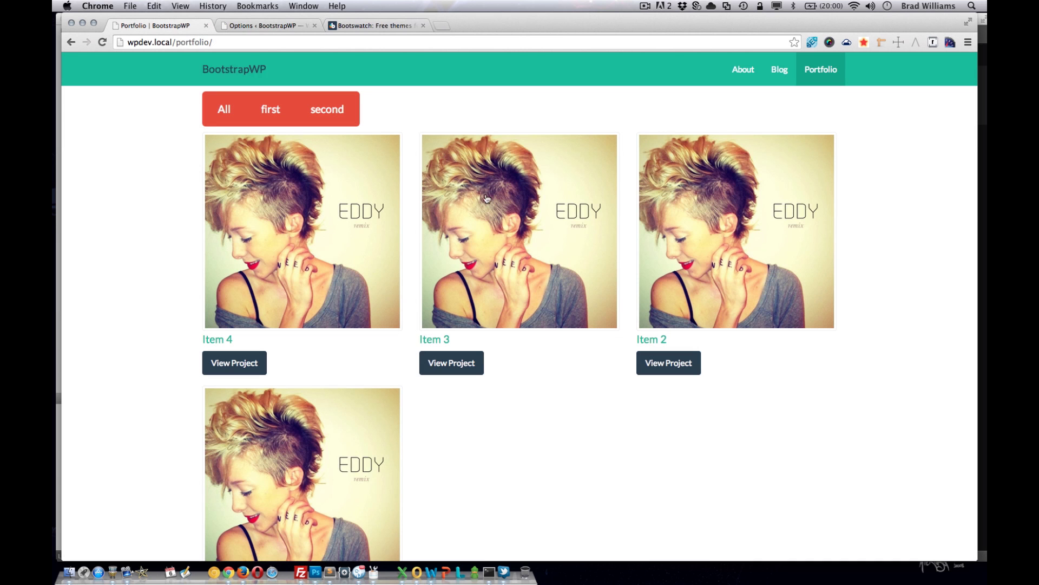
Set Portfolio Columns to two, save, and reload the portfolio page to check the layout
click(259, 26)
click(498, 241)
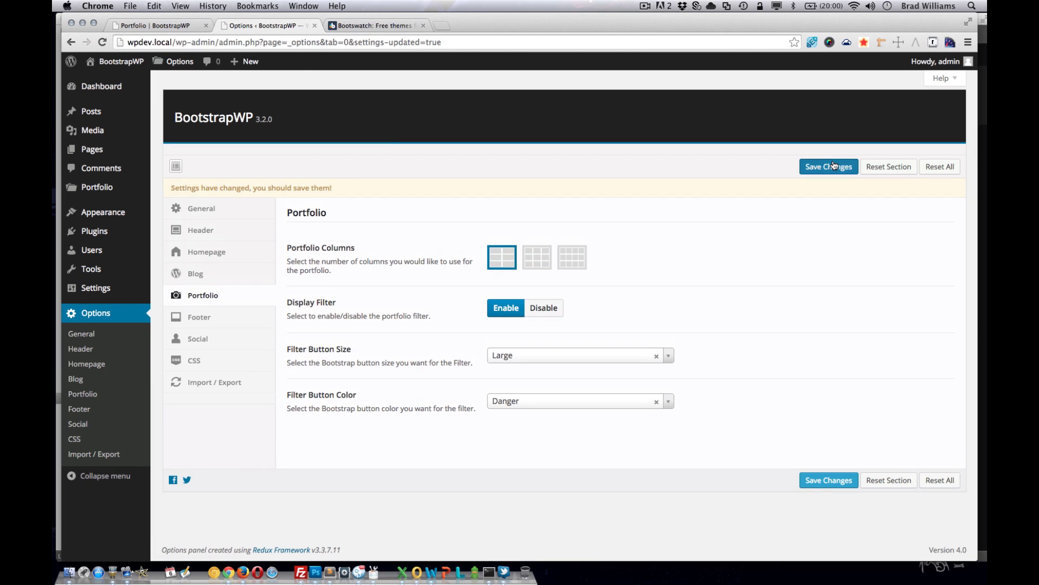
click(829, 166)
click(163, 26)
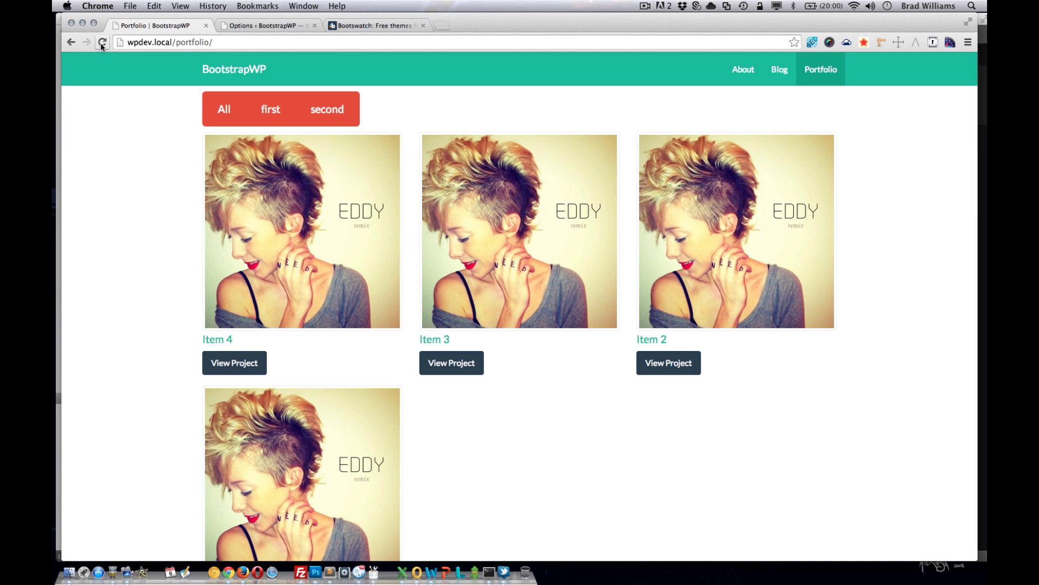
click(102, 43)
scroll(475, 281, down, 2)
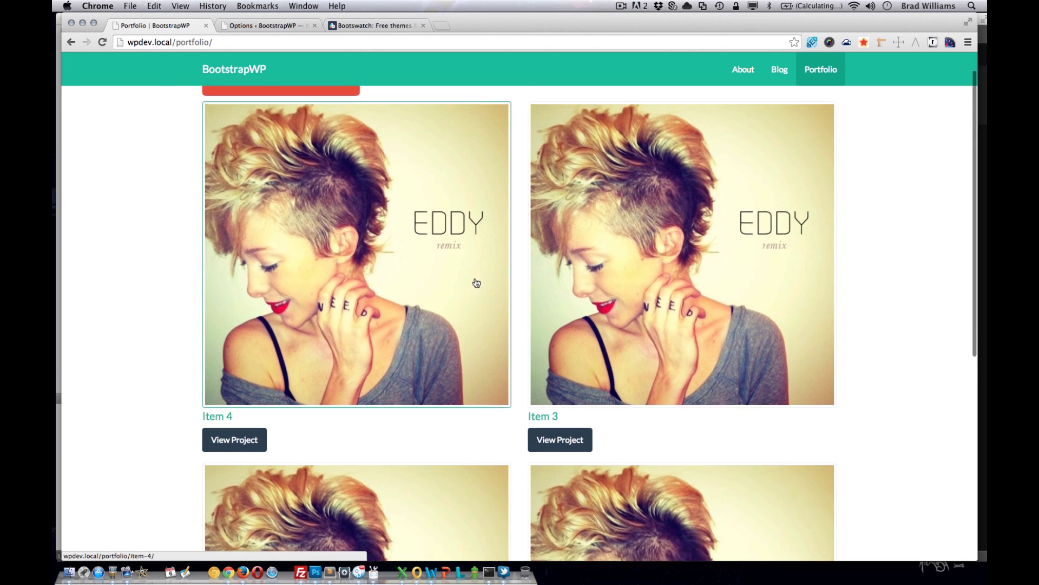
scroll(413, 232, up, 5)
Filter the portfolio to the first category, then keep Filter Button Size at Large
click(278, 25)
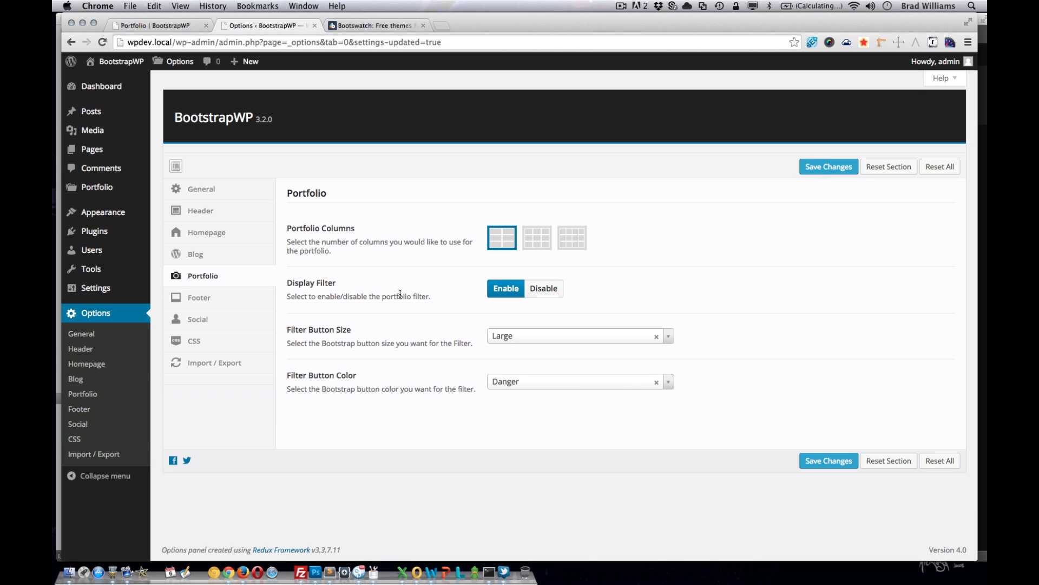
click(148, 22)
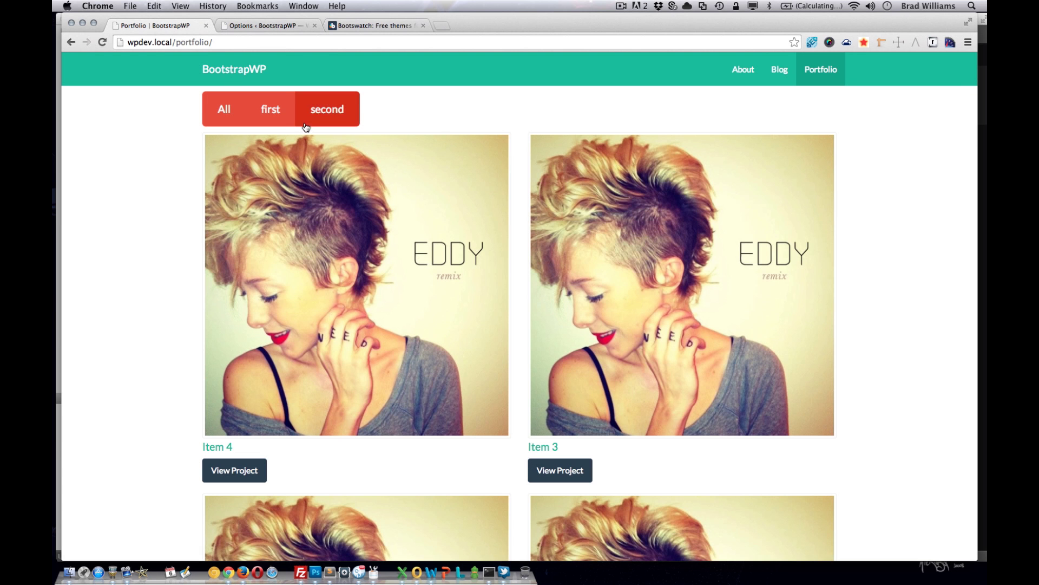
click(271, 111)
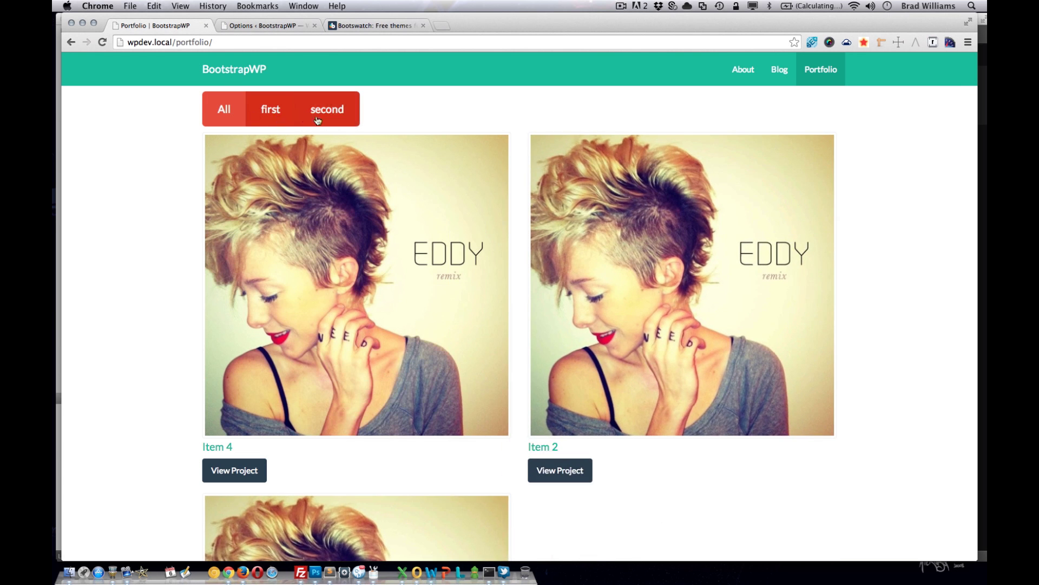
click(265, 26)
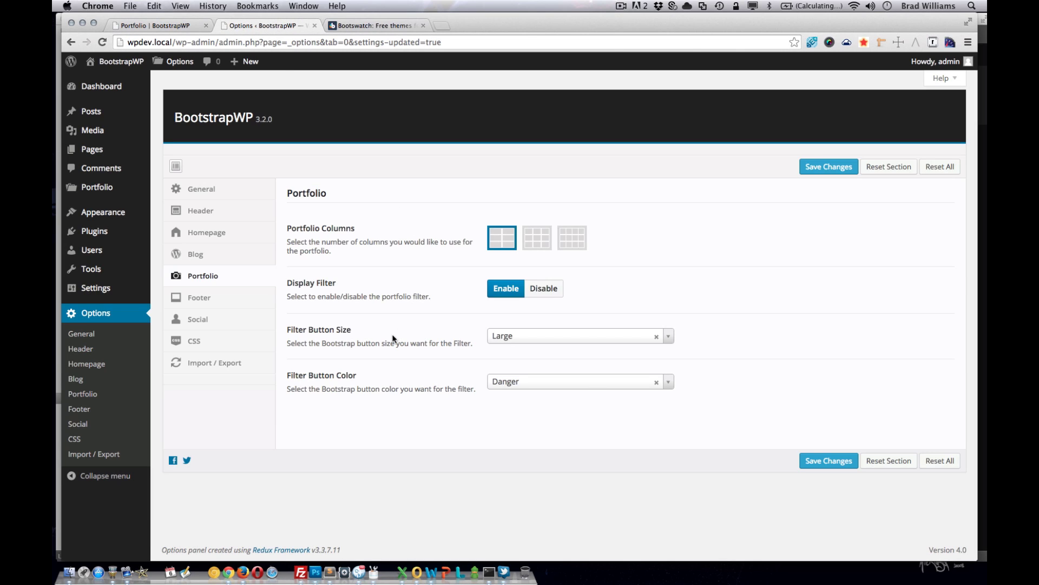
click(611, 341)
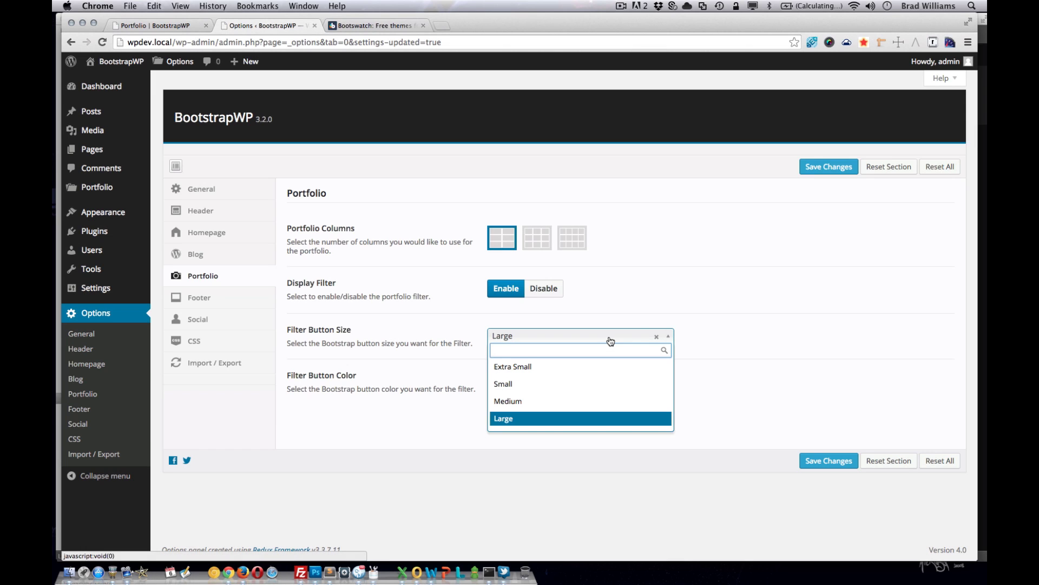
click(657, 294)
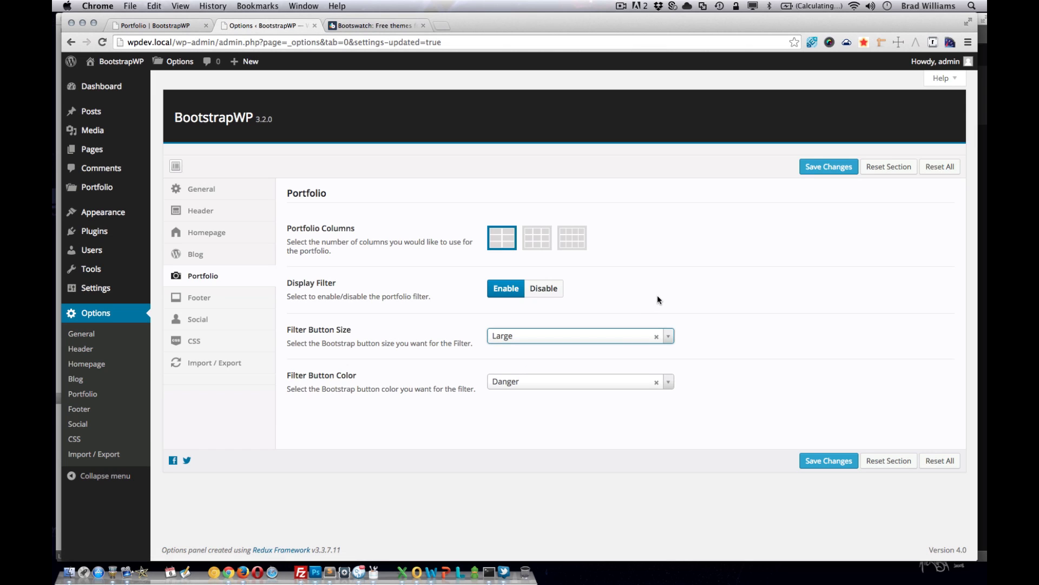
Compare the Footer copyright and powered-by settings with the portfolio page footer, then view Social settings
click(229, 299)
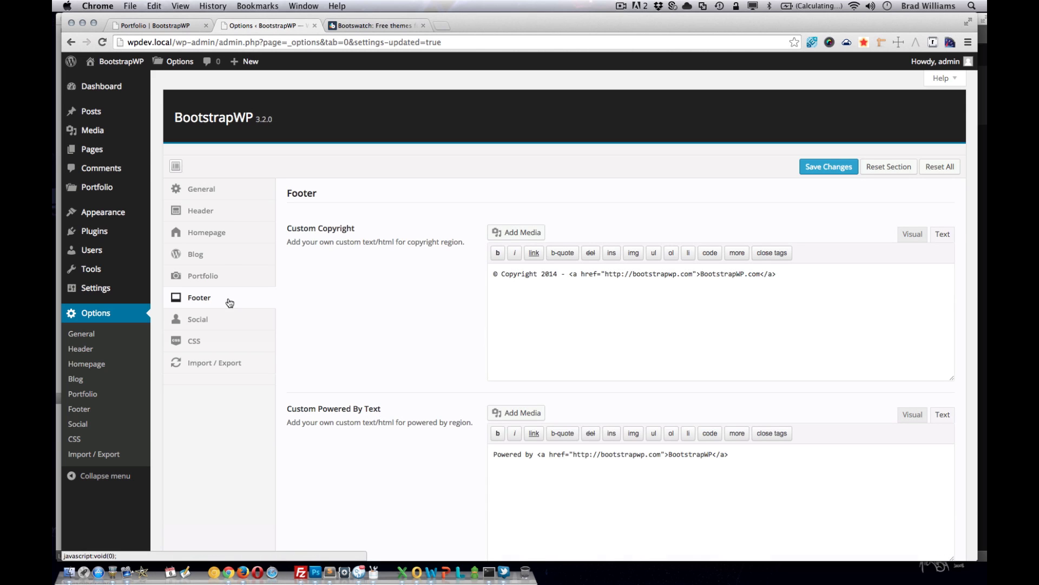
scroll(349, 314, down, 1)
scroll(349, 314, down, 2)
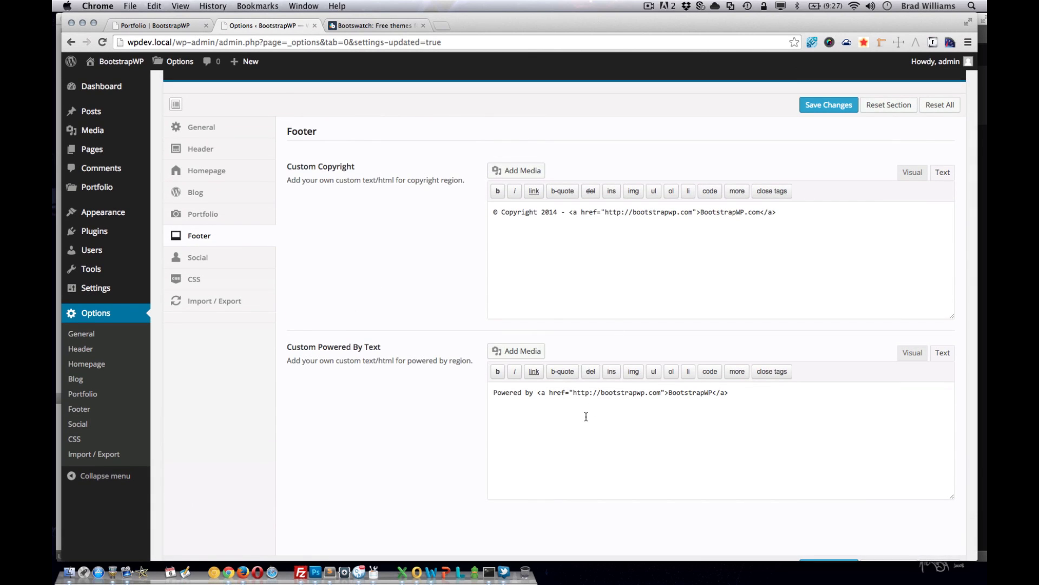
click(144, 27)
scroll(335, 279, down, 7)
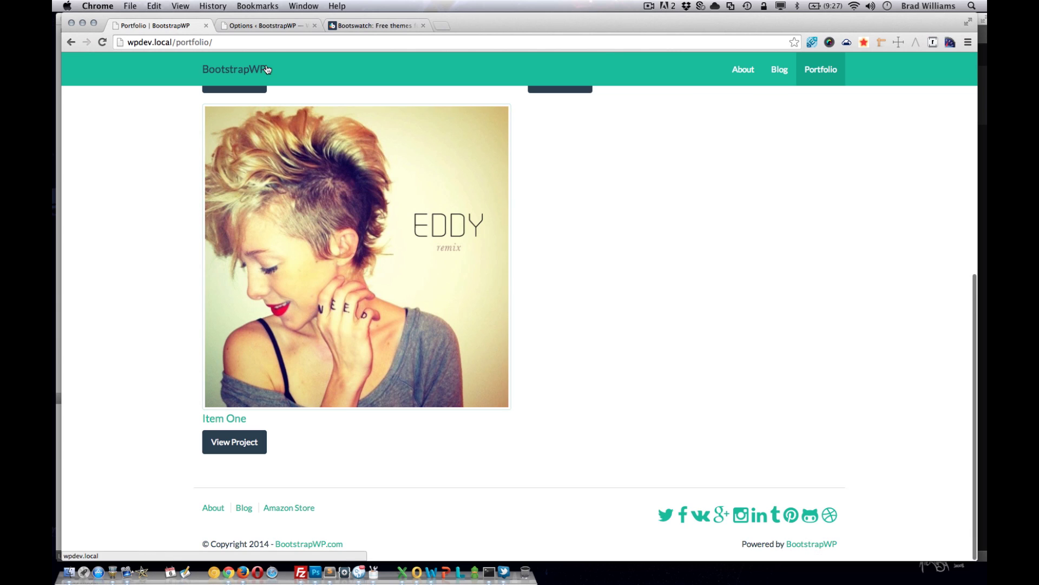
click(262, 25)
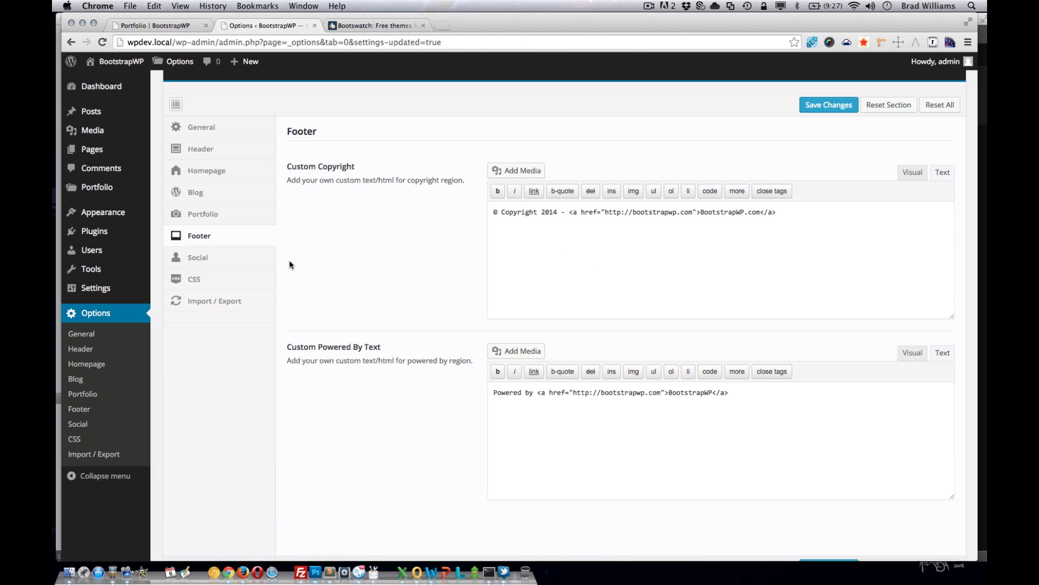
click(215, 258)
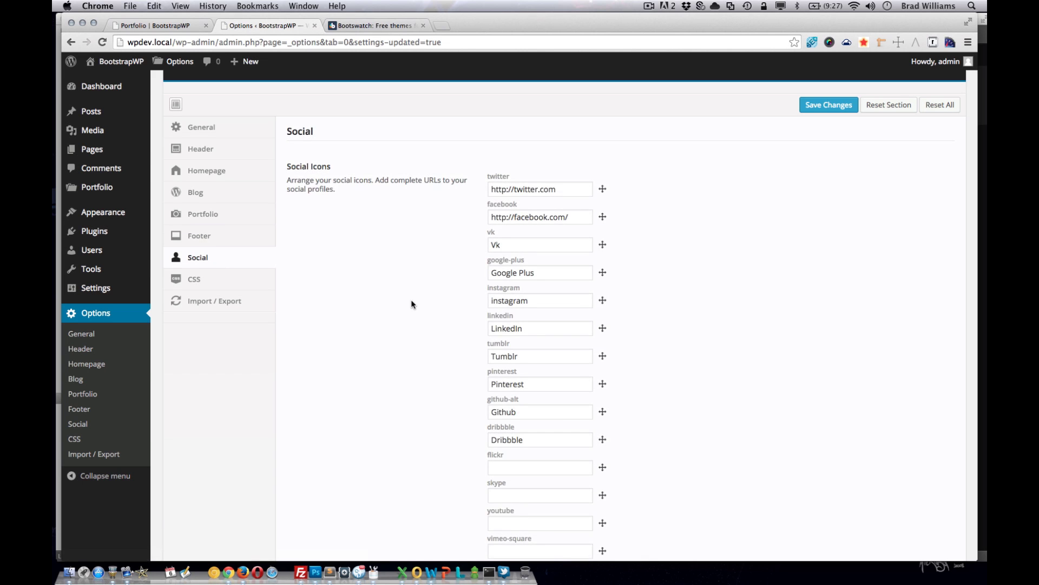
scroll(412, 304, down, 8)
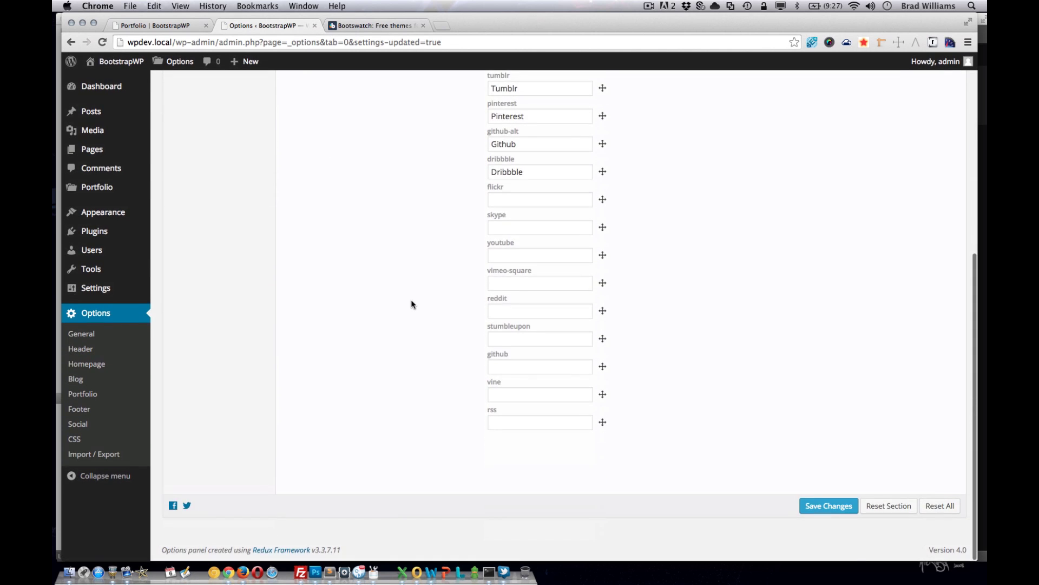
scroll(413, 303, up, 4)
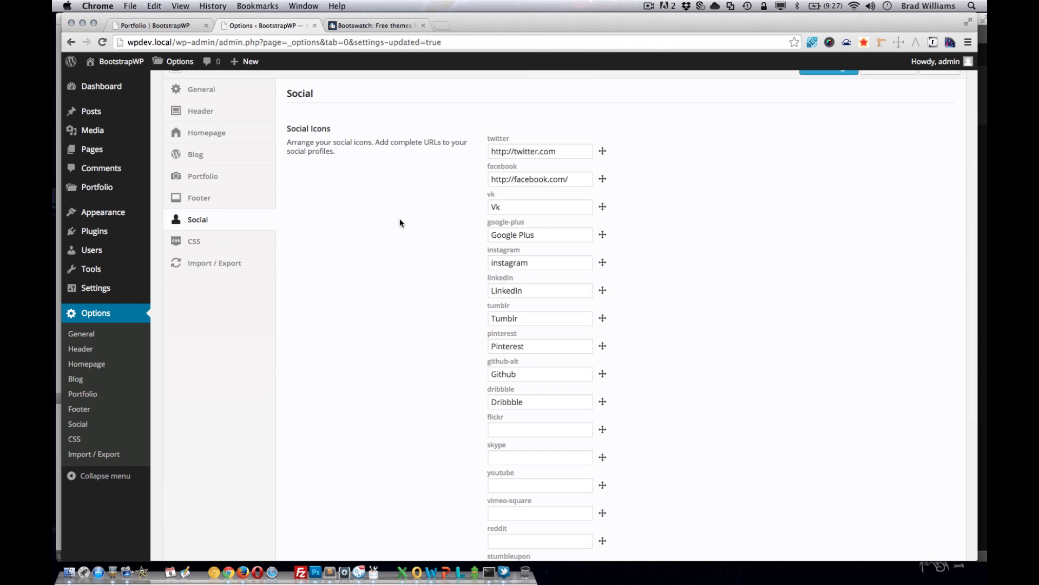
scroll(401, 221, up, 2)
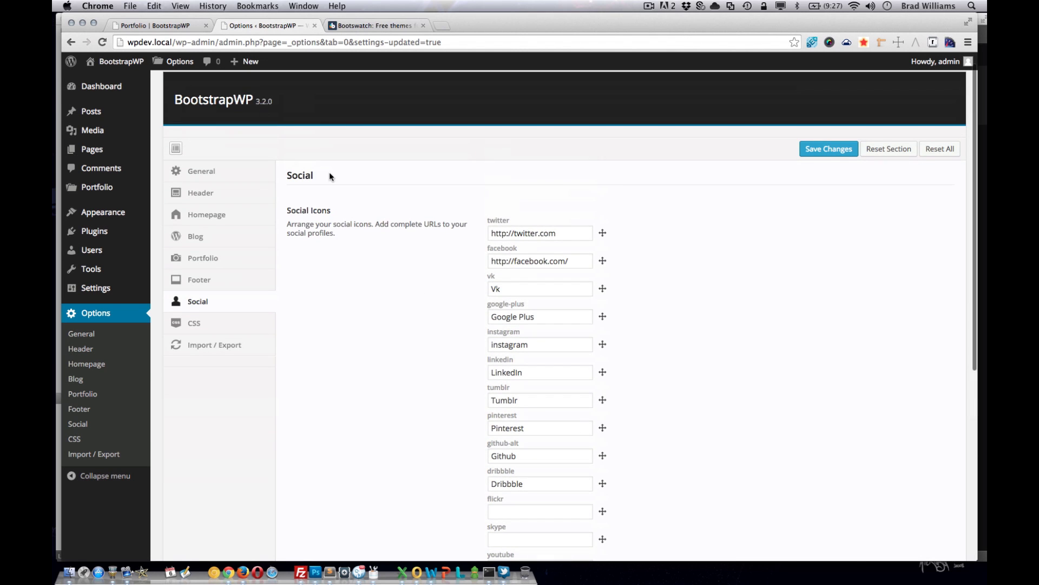
click(165, 27)
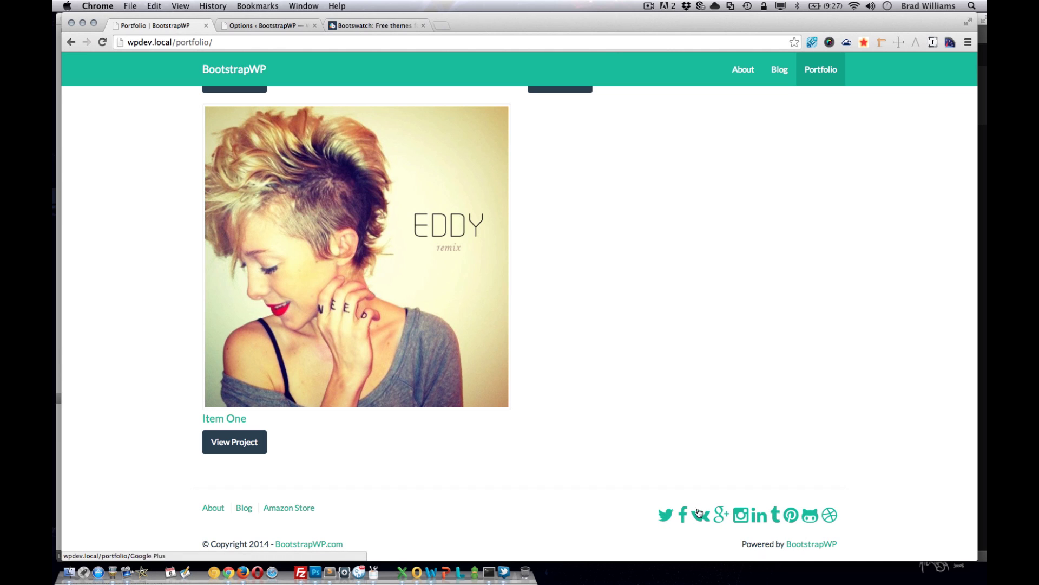
click(262, 26)
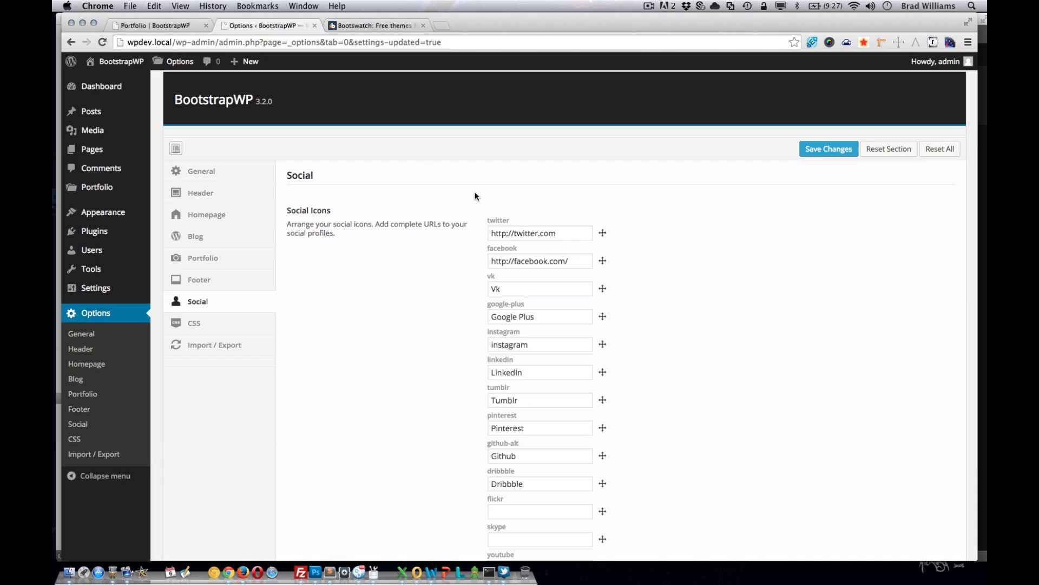
scroll(471, 379, down, 3)
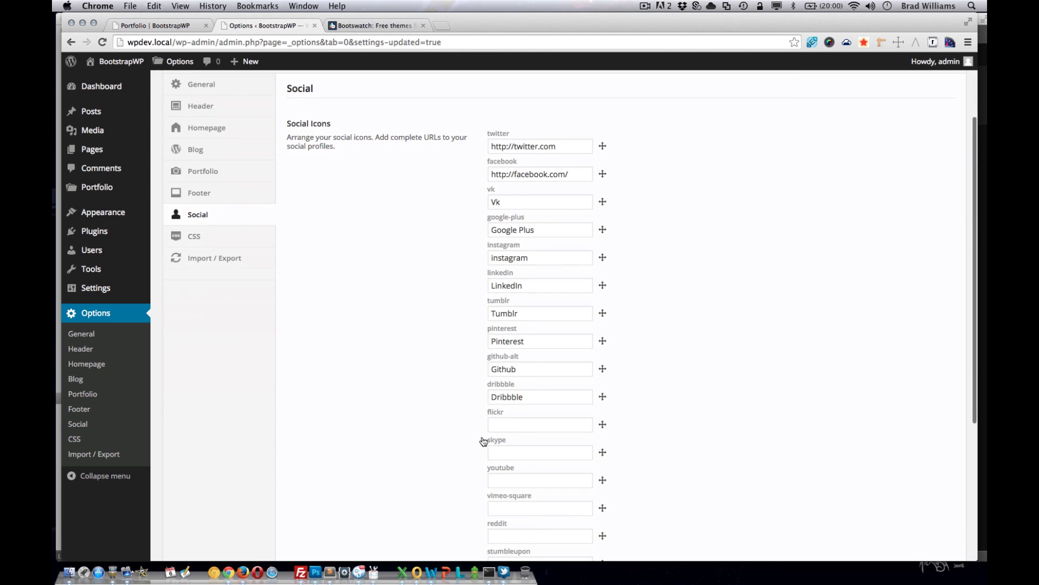
scroll(468, 440, down, 5)
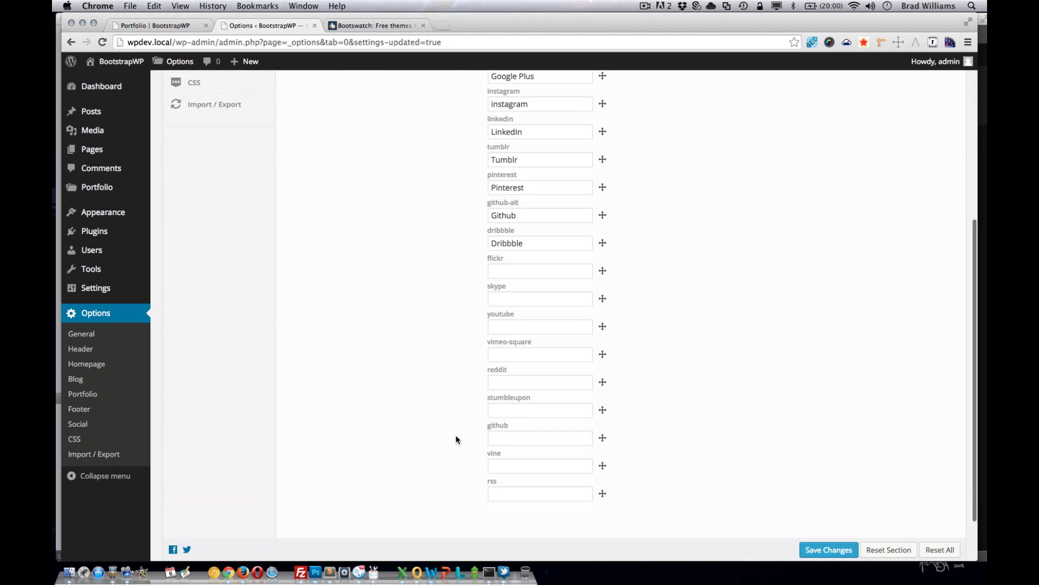
scroll(436, 306, up, 5)
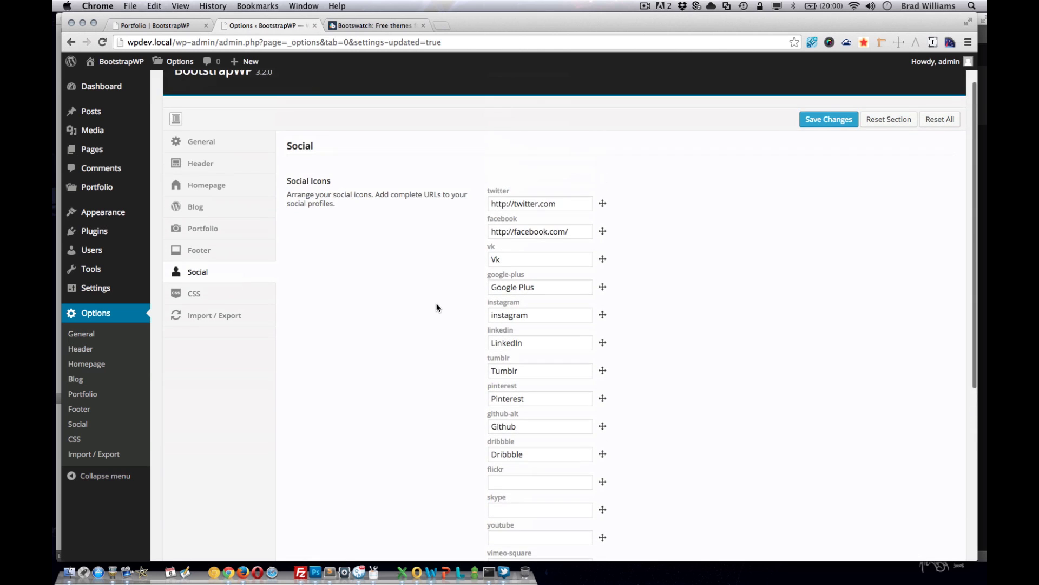
Check the empty Custom CSS box, then bring up the Import / Export options
click(218, 299)
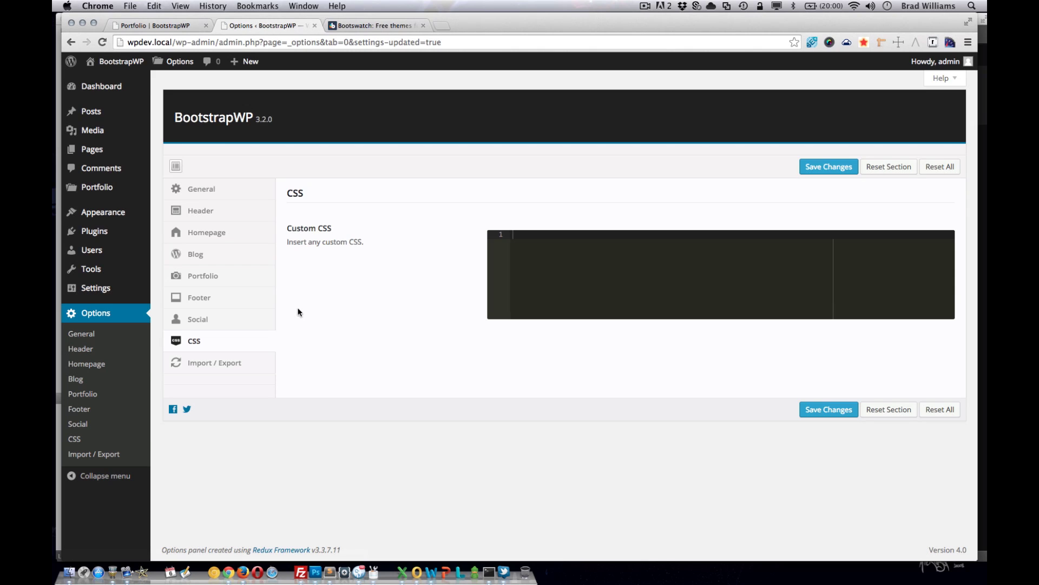
click(238, 367)
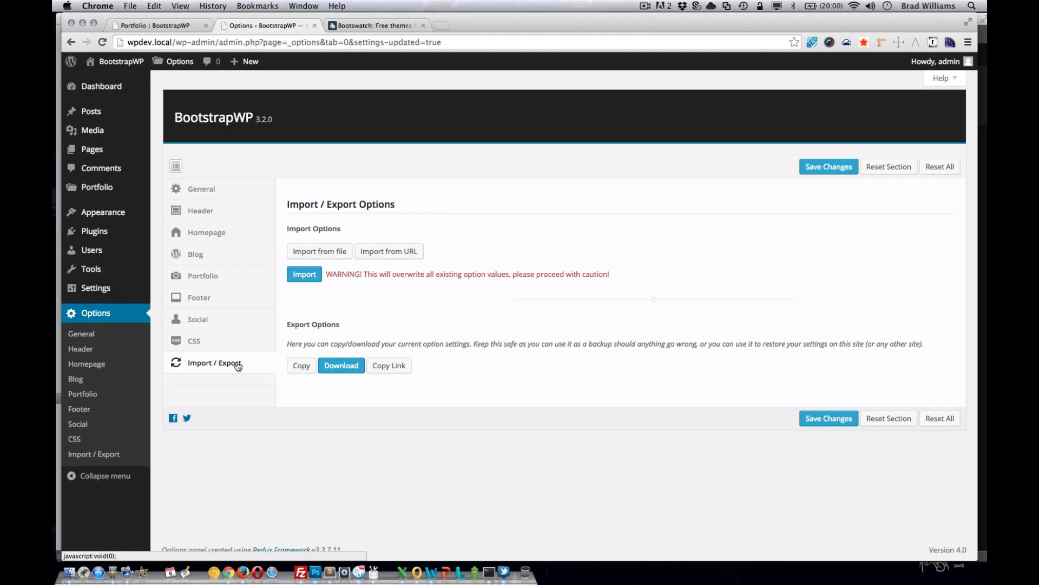